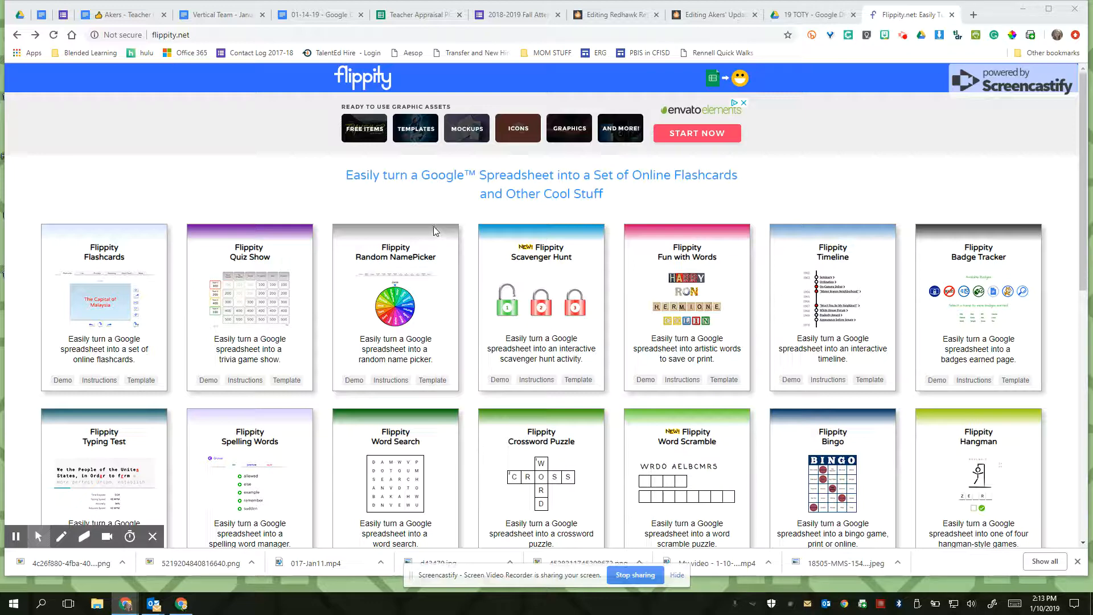
- Open the Flippity Random Name Picker demo and spin the name wheel
click(355, 379)
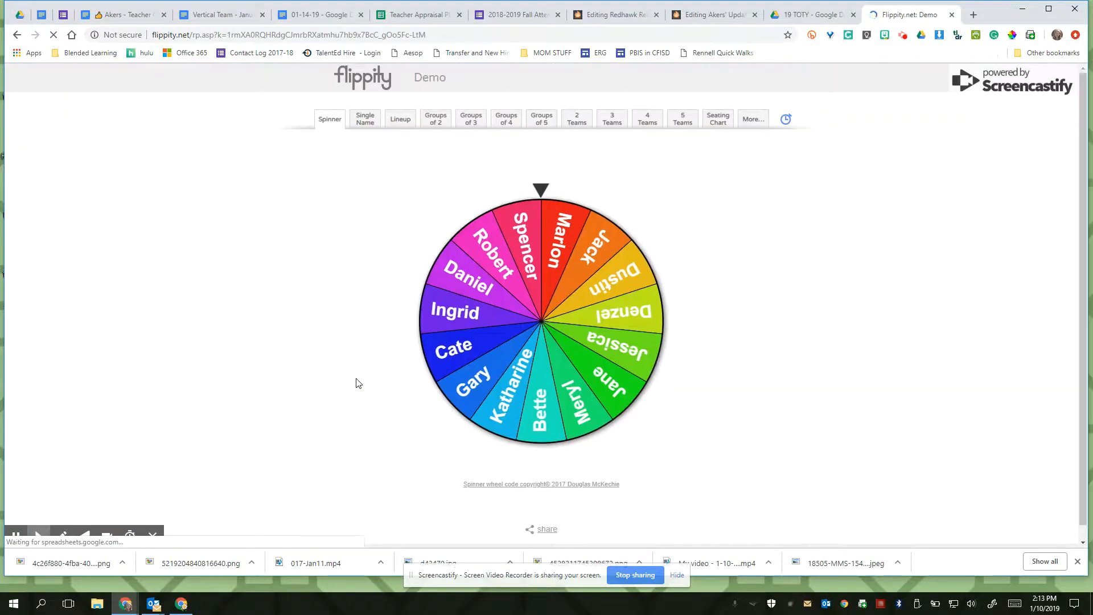
click(477, 331)
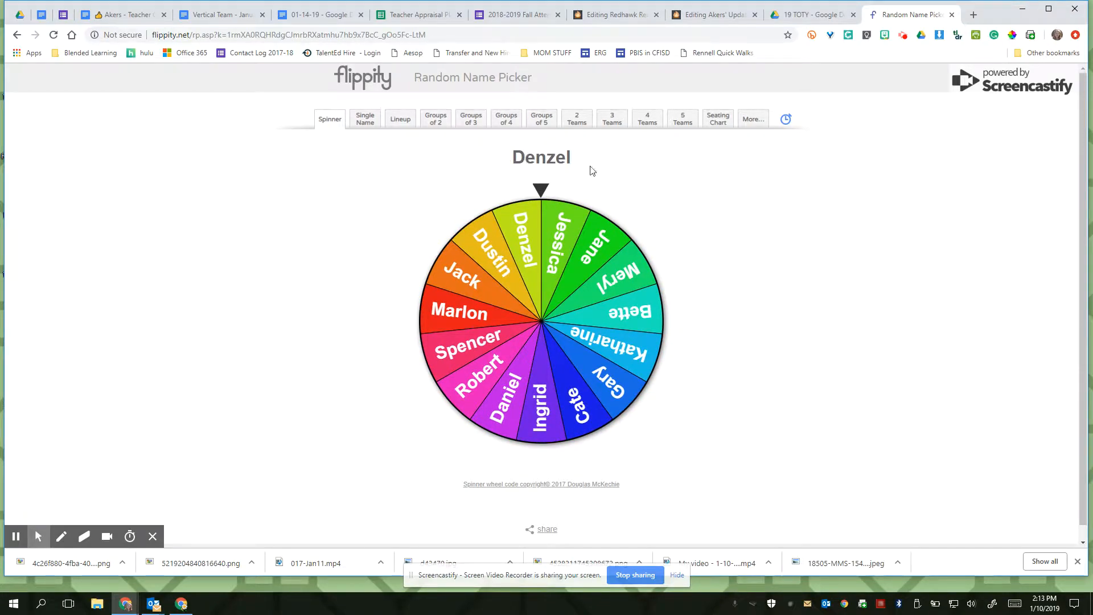
- Advance through the demo's names in the Single Name view and in the Lineup view
click(369, 120)
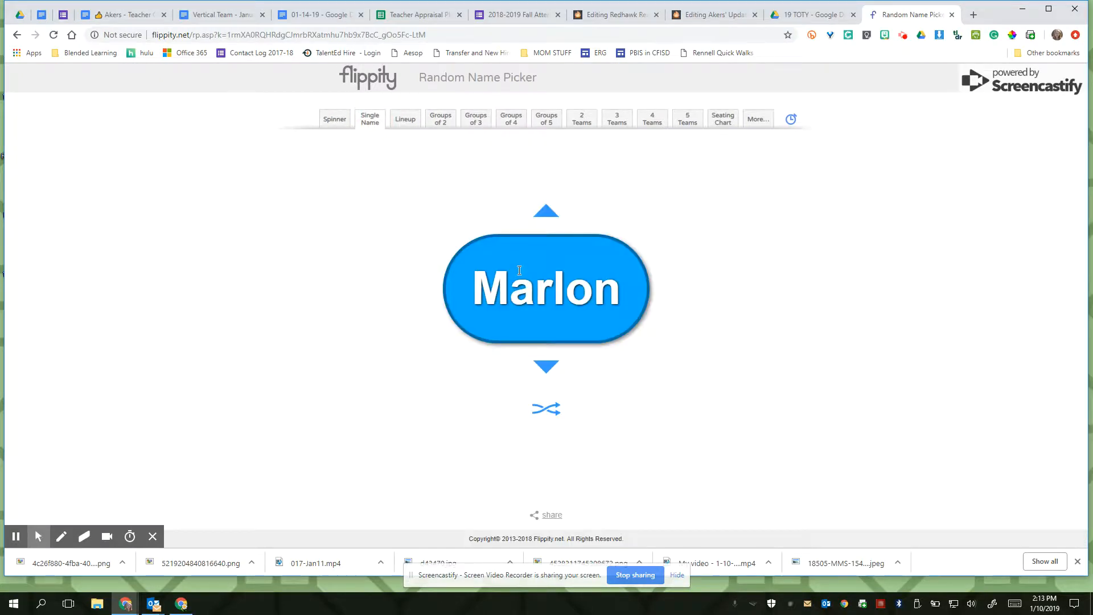
click(546, 370)
click(404, 119)
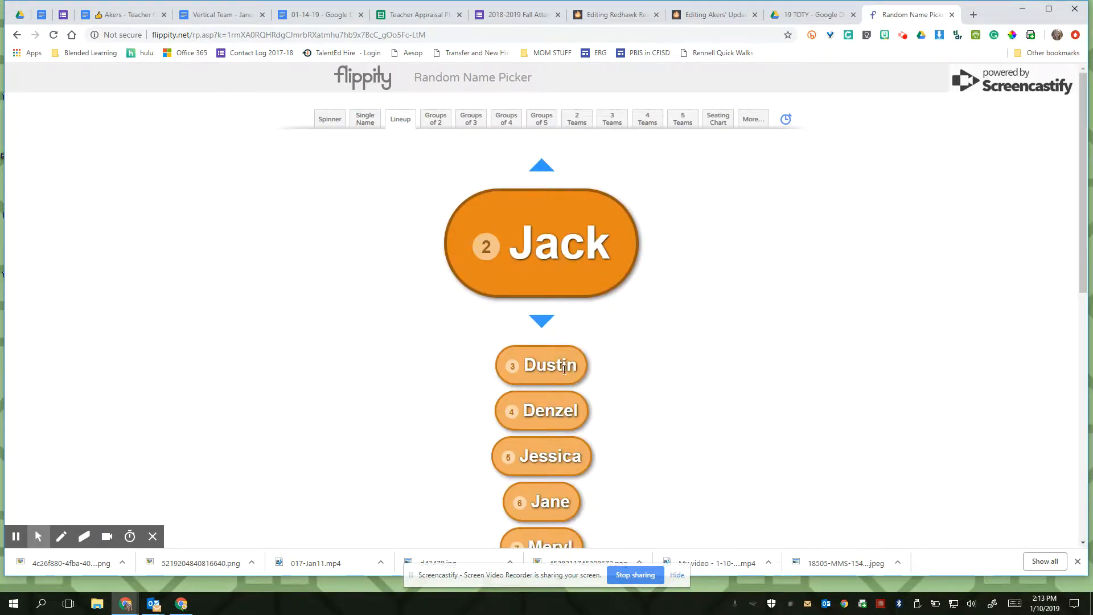
click(545, 325)
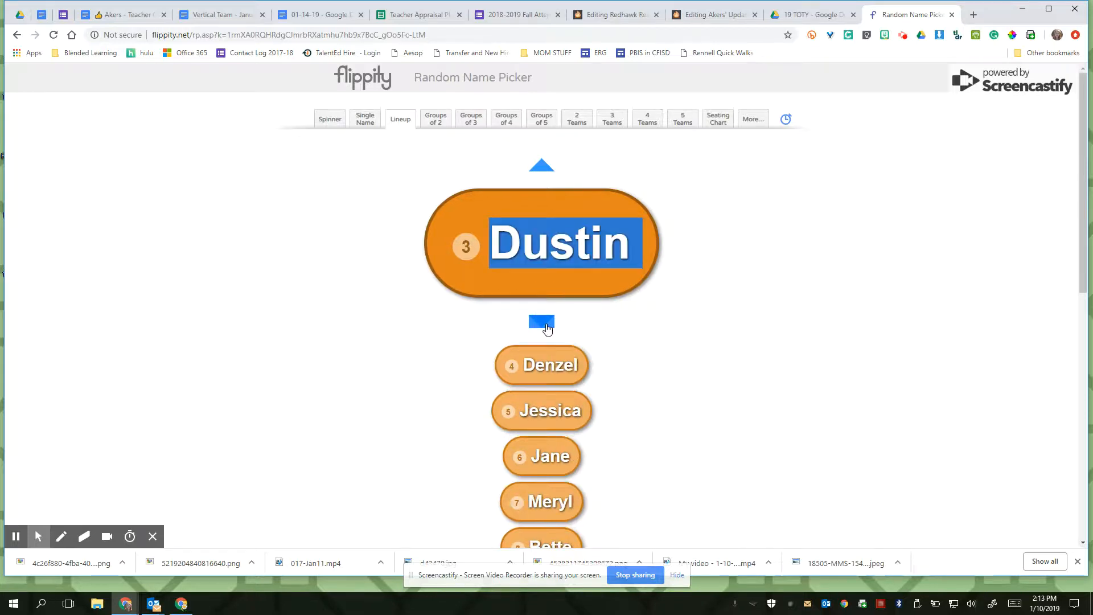
click(546, 325)
- Preview the demo roster in groups of 2 and 4, shuffling the groups of 4, and in 3 and 4 teams
click(432, 118)
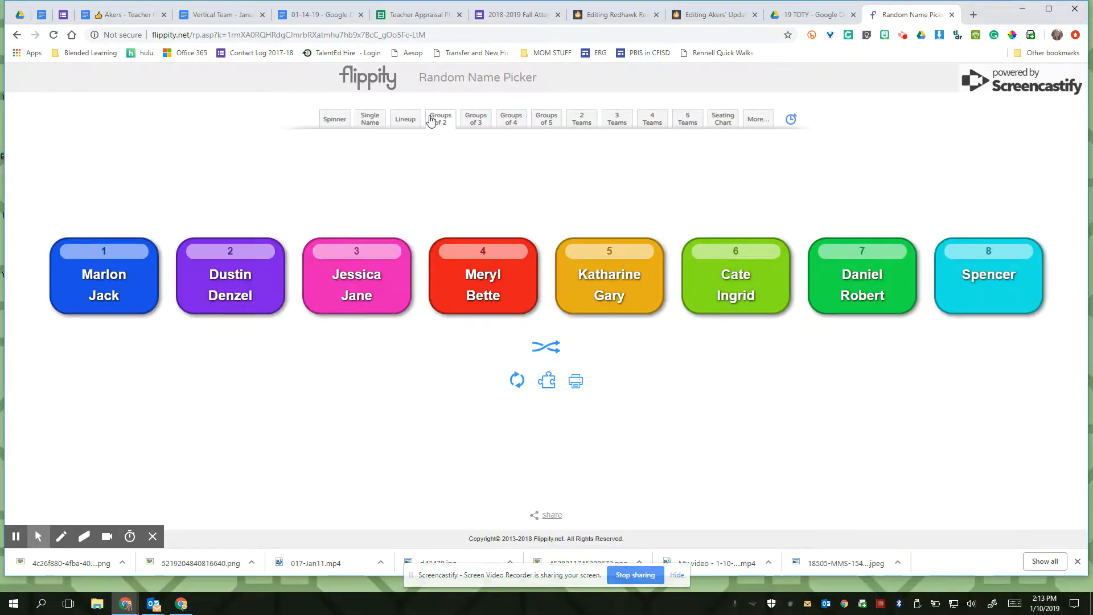
click(508, 118)
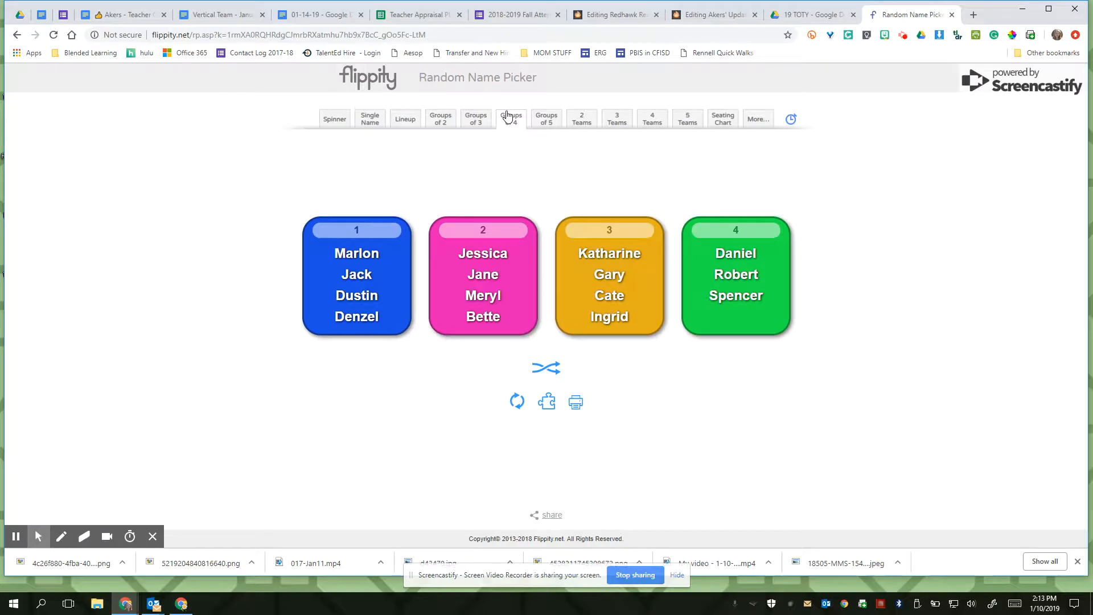
click(550, 373)
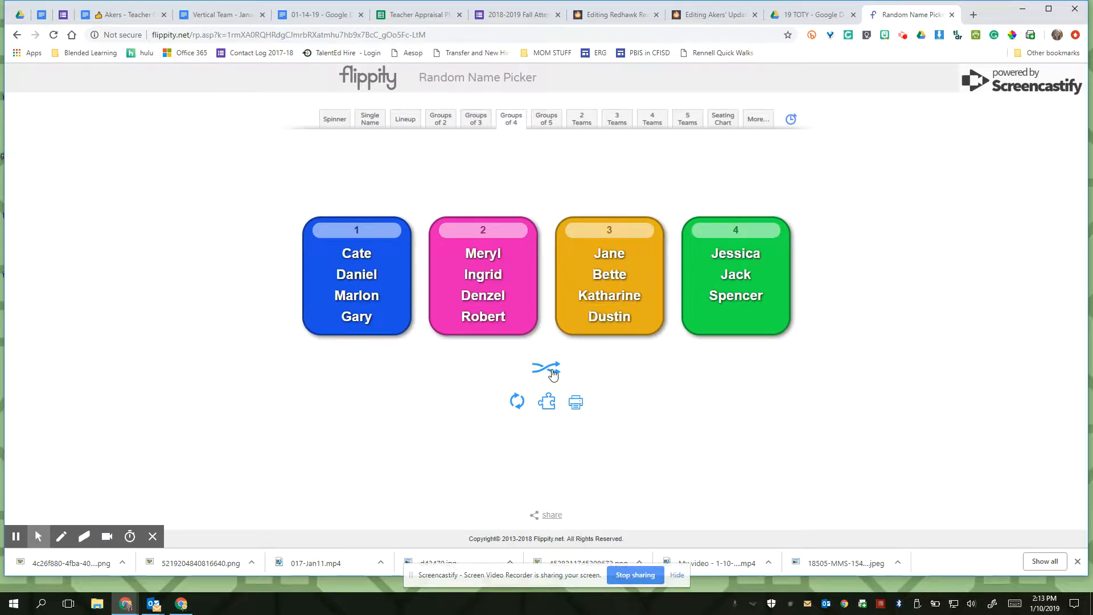
click(625, 125)
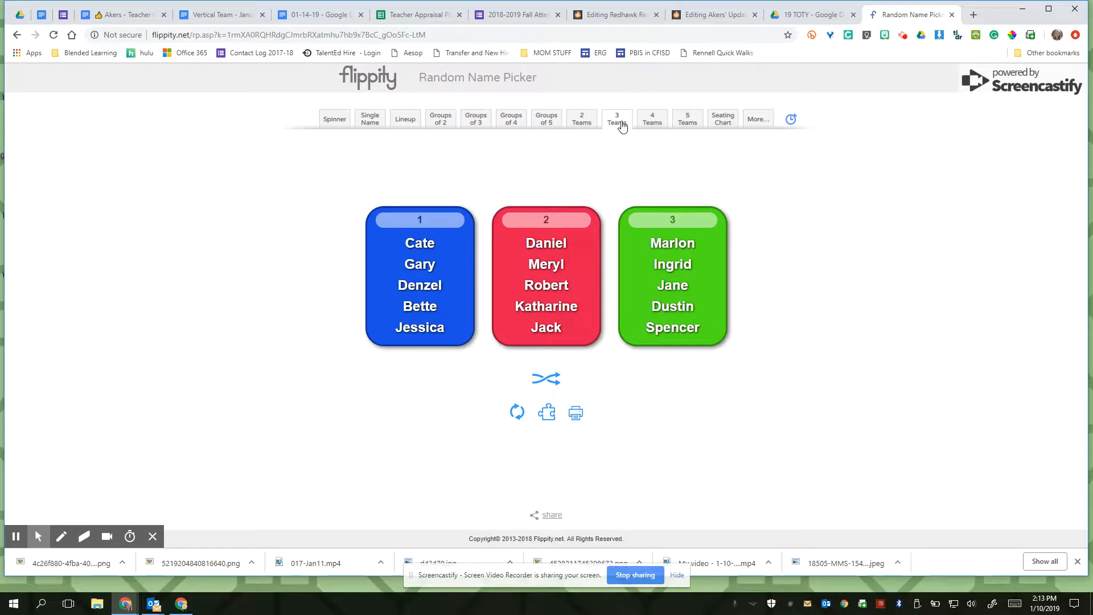
click(652, 122)
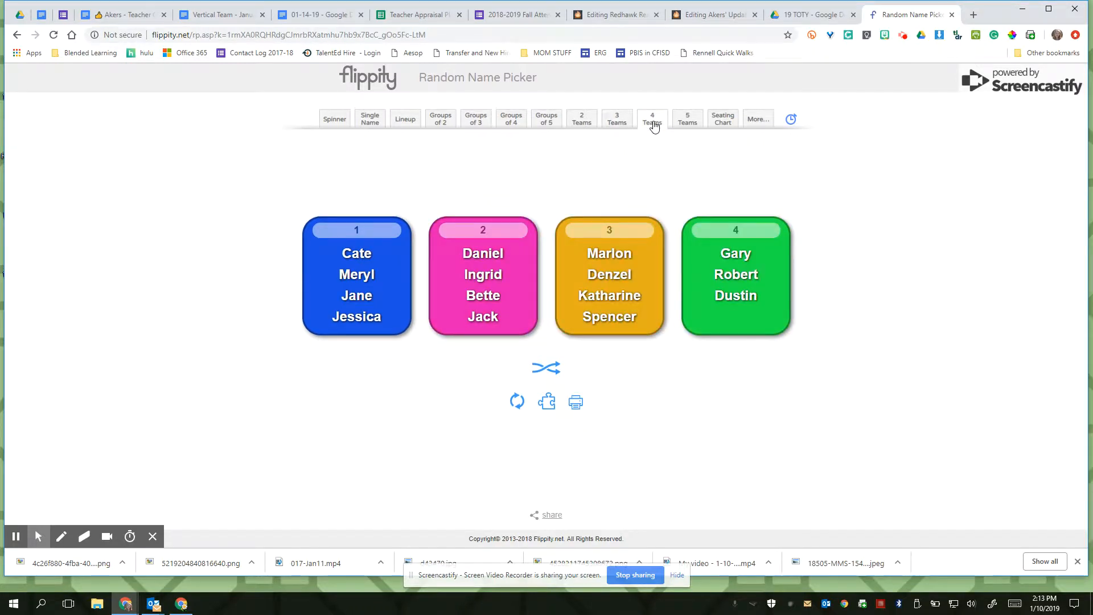
- Return to the Flippity home page and make a Google Sheets copy of the Random Name Picker template
click(17, 36)
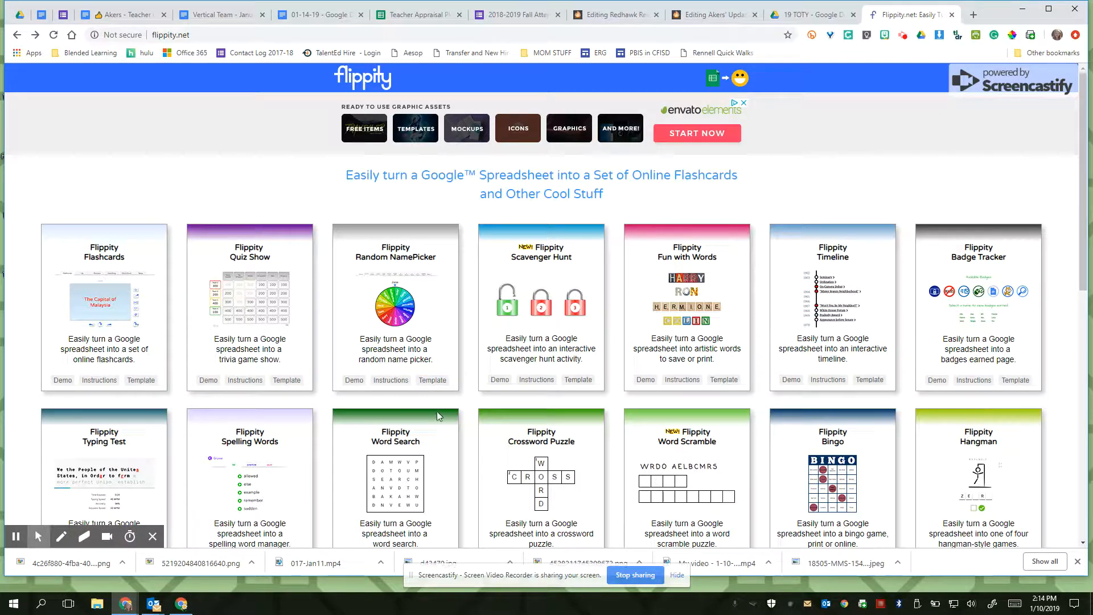
click(432, 379)
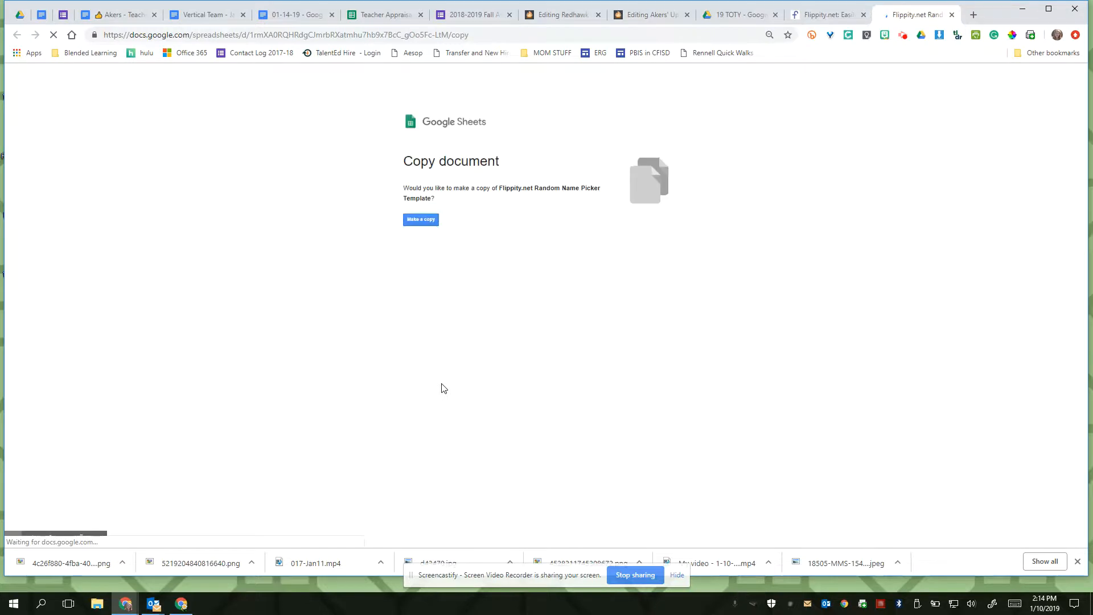
click(424, 223)
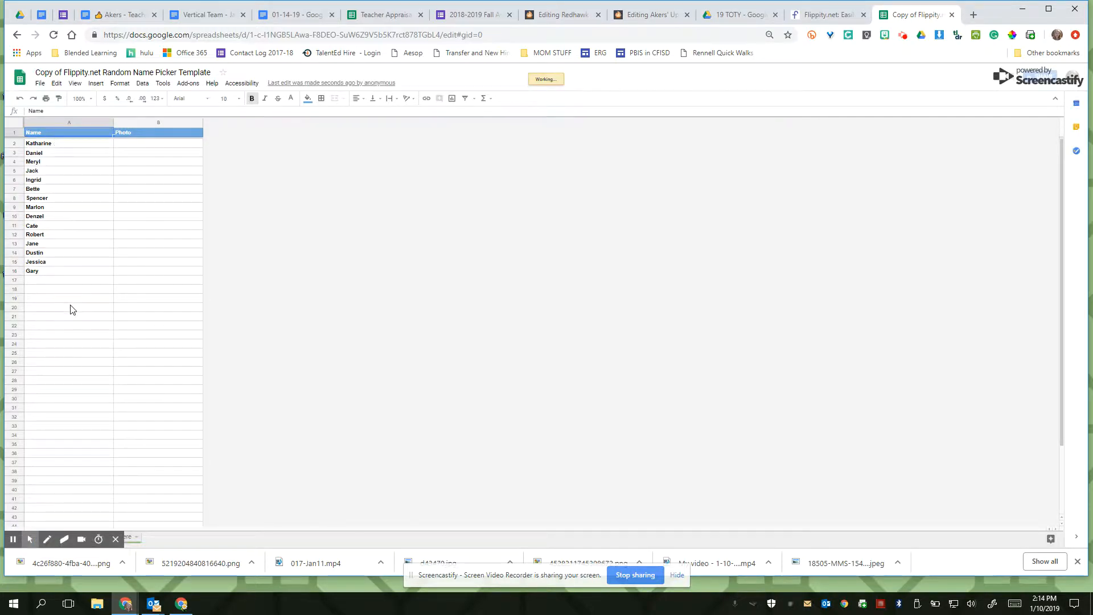
- Replace the sample entries in the Name column with five students' first names, one per row starting in A2
drag(39, 143, 69, 308)
key(Delete)
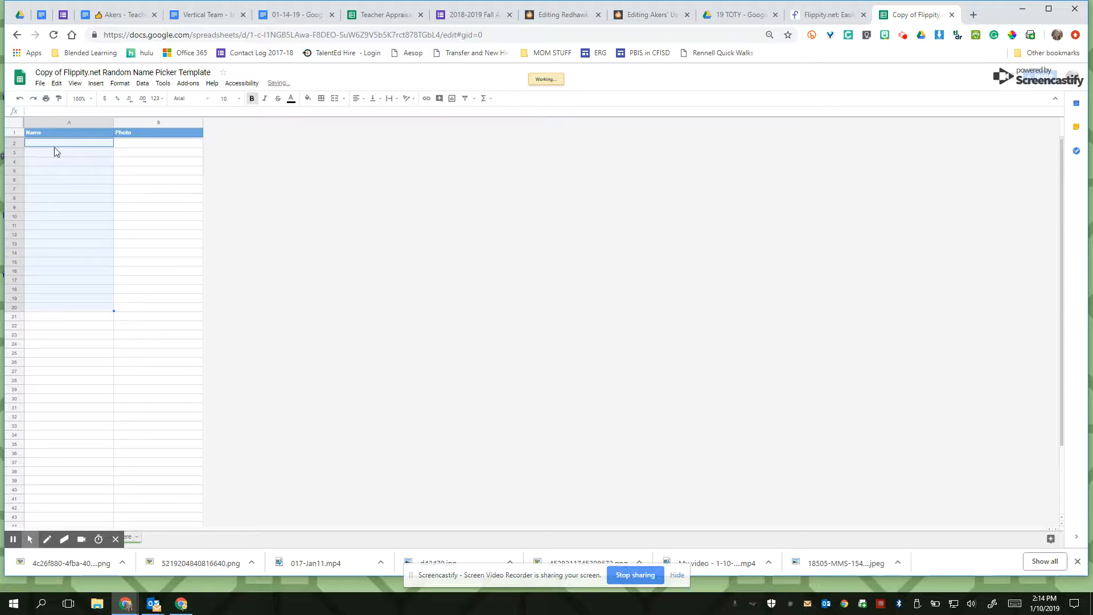
click(55, 146)
text(Marcia)
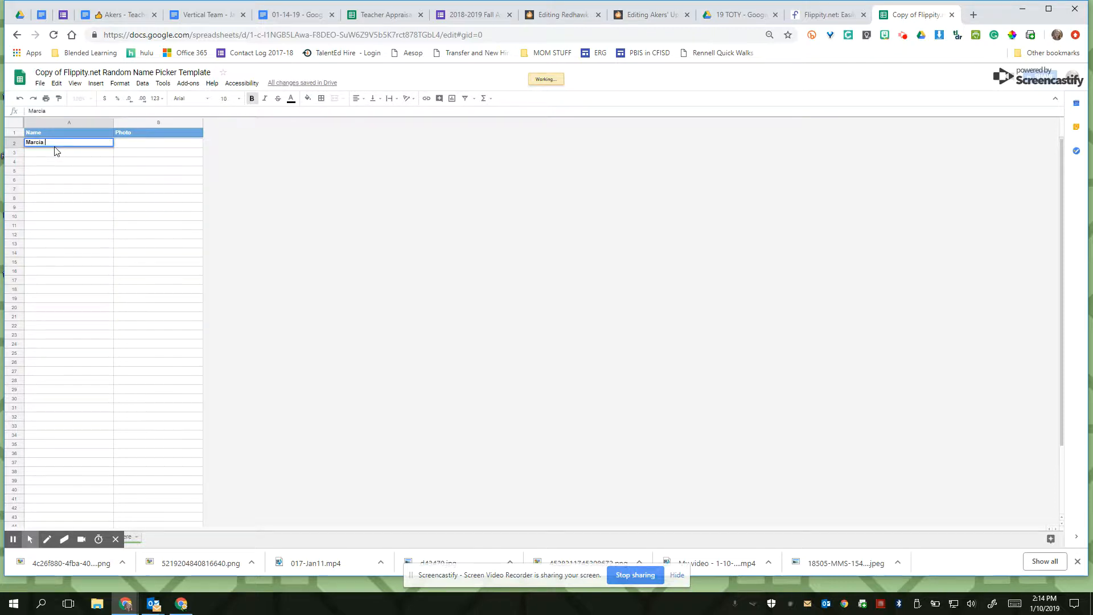
key(Return)
text(Tom)
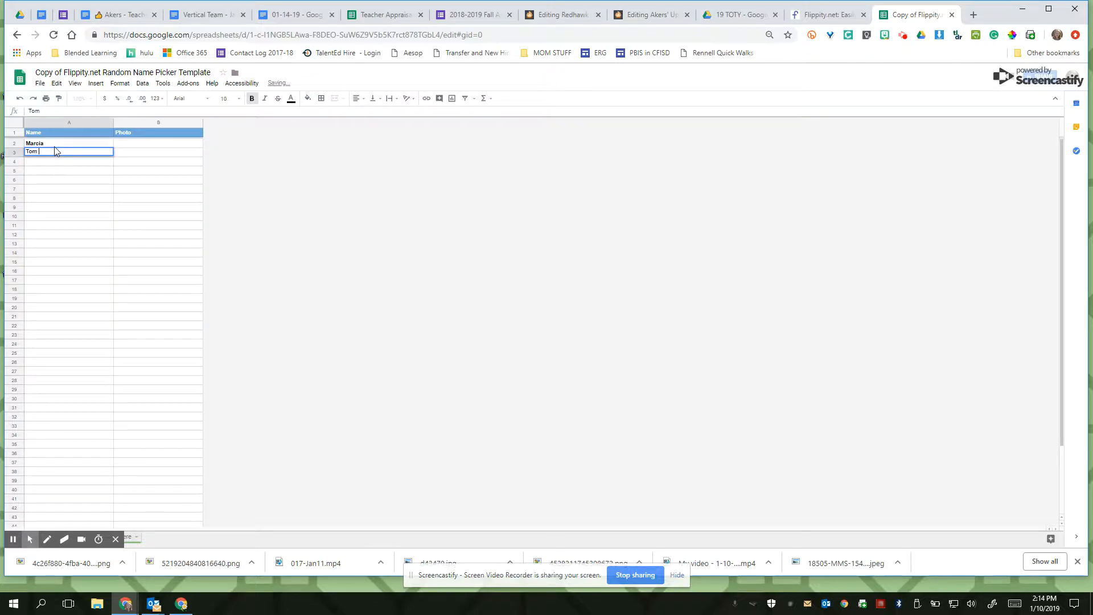
text( Billy)
key(Return)
text(Billy)
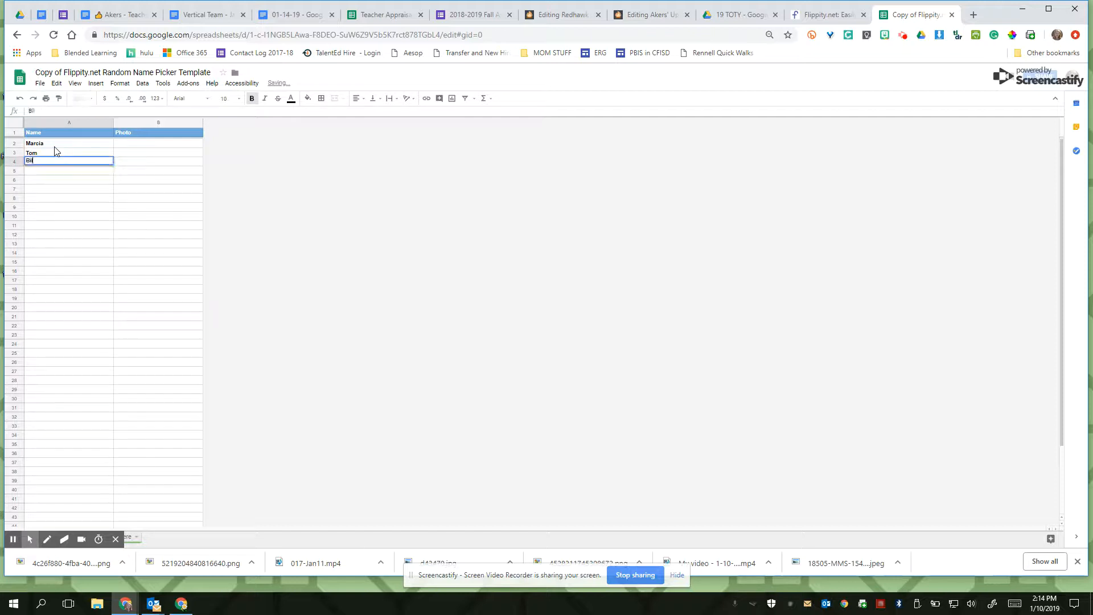
key(Return)
text(Marcus)
key(Return)
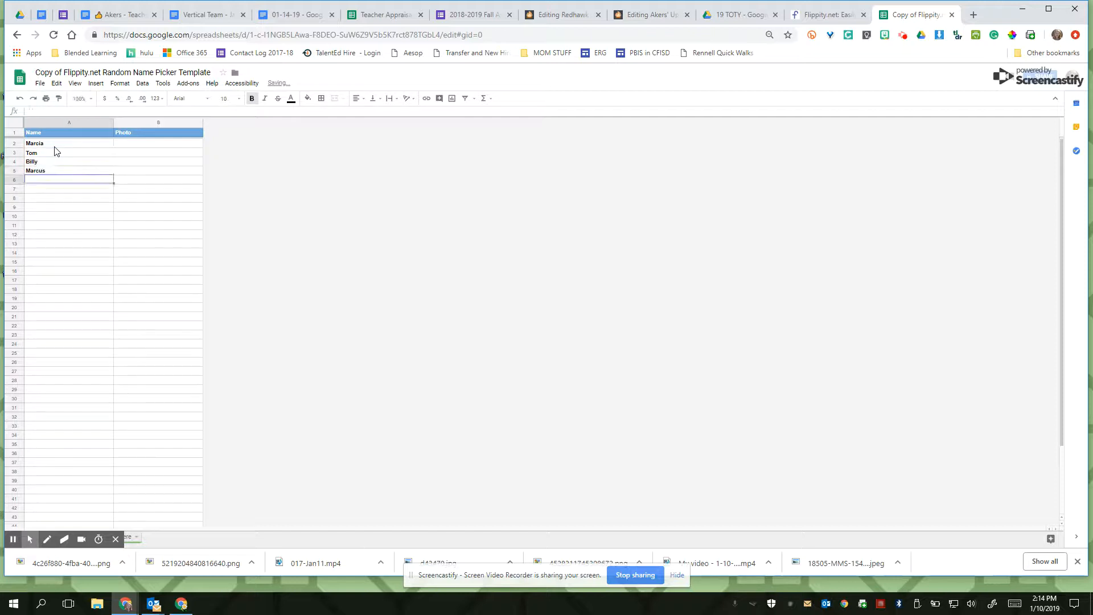
text(Sheila)
key(Return)
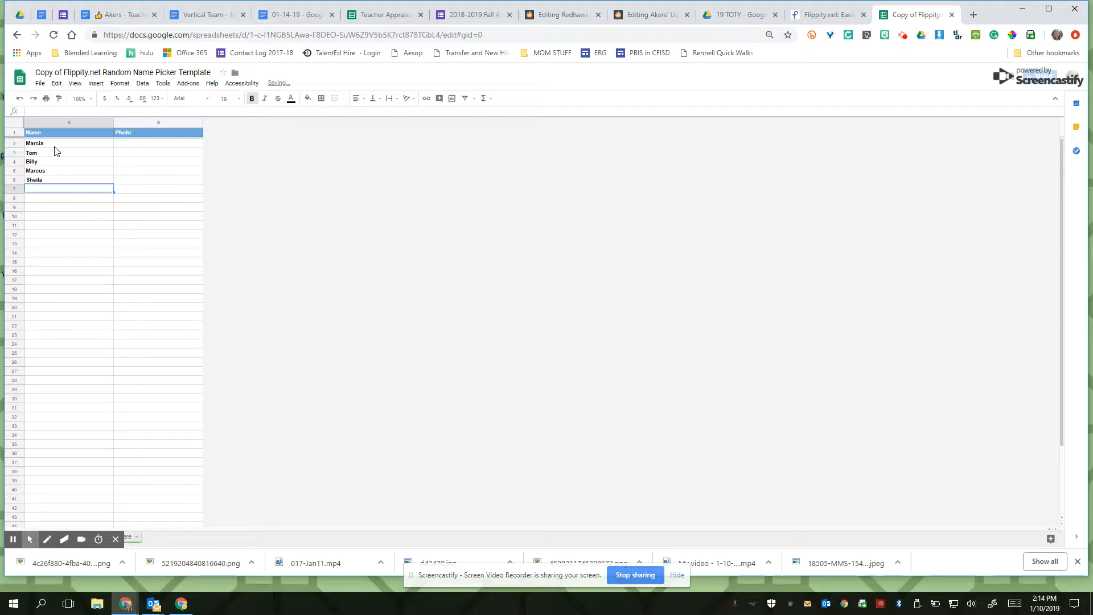
- Publish the entire spreadsheet to the web as a web page and close the publishing dialog
click(40, 83)
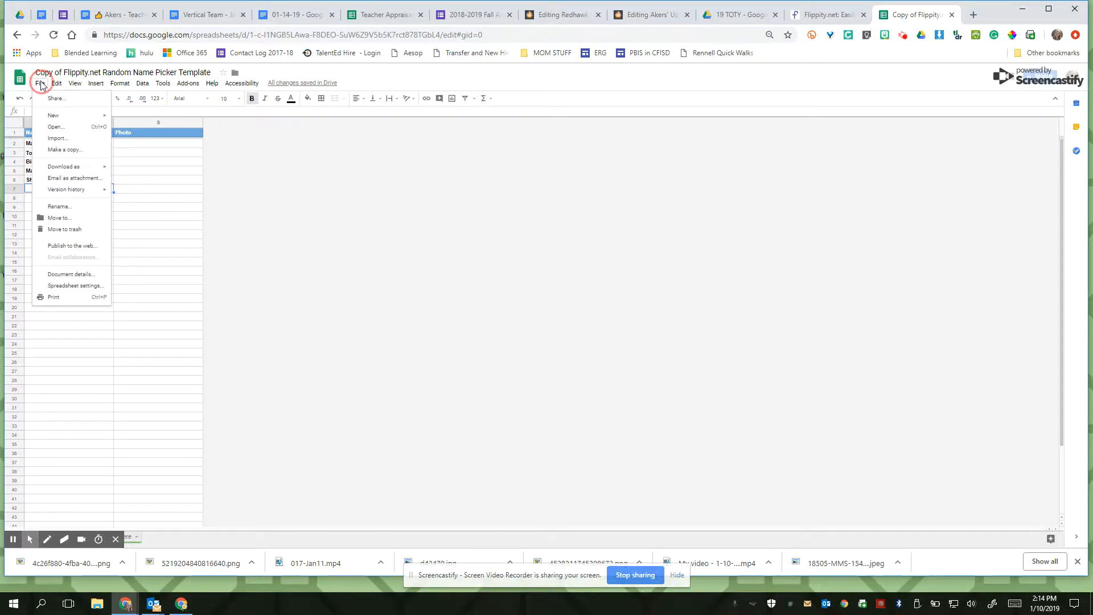
click(78, 246)
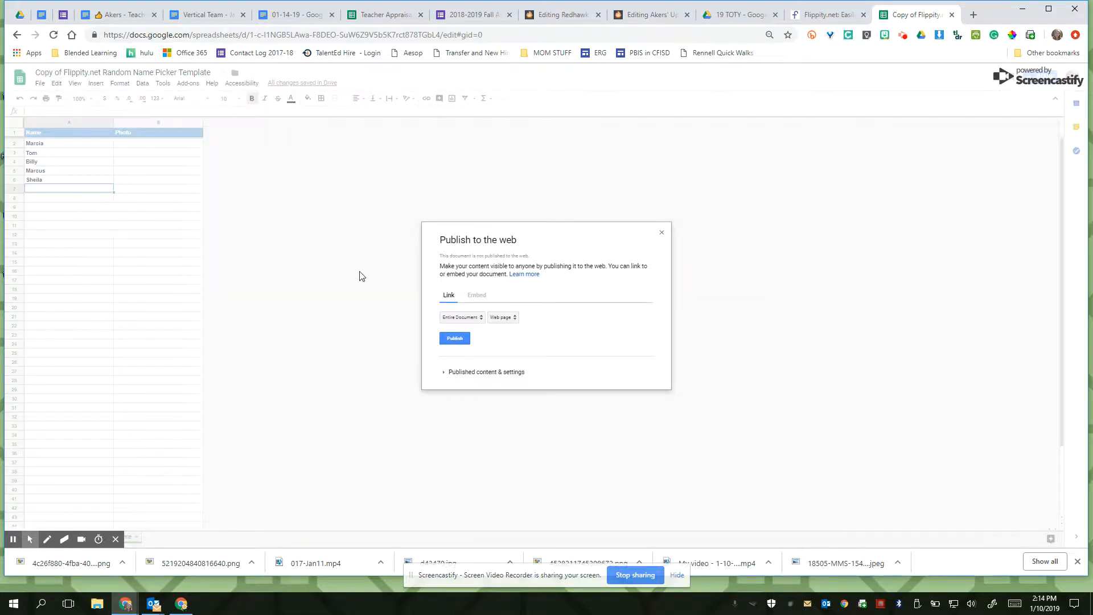
click(451, 338)
click(601, 100)
click(662, 206)
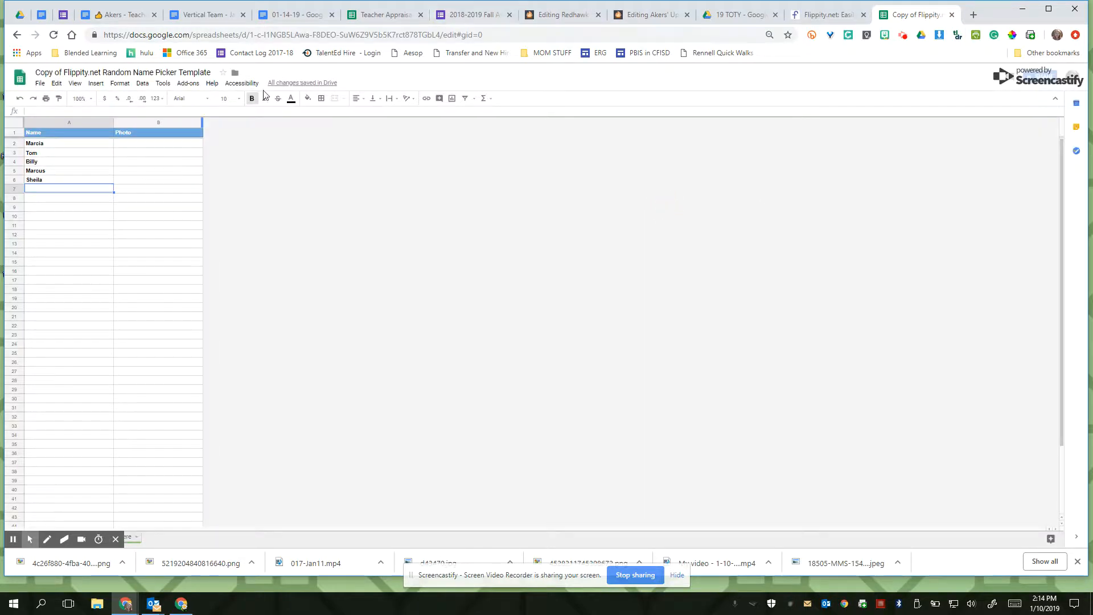
- Open the Random Name Picker link from the spreadsheet's link sheet and spin the custom wheel
click(128, 539)
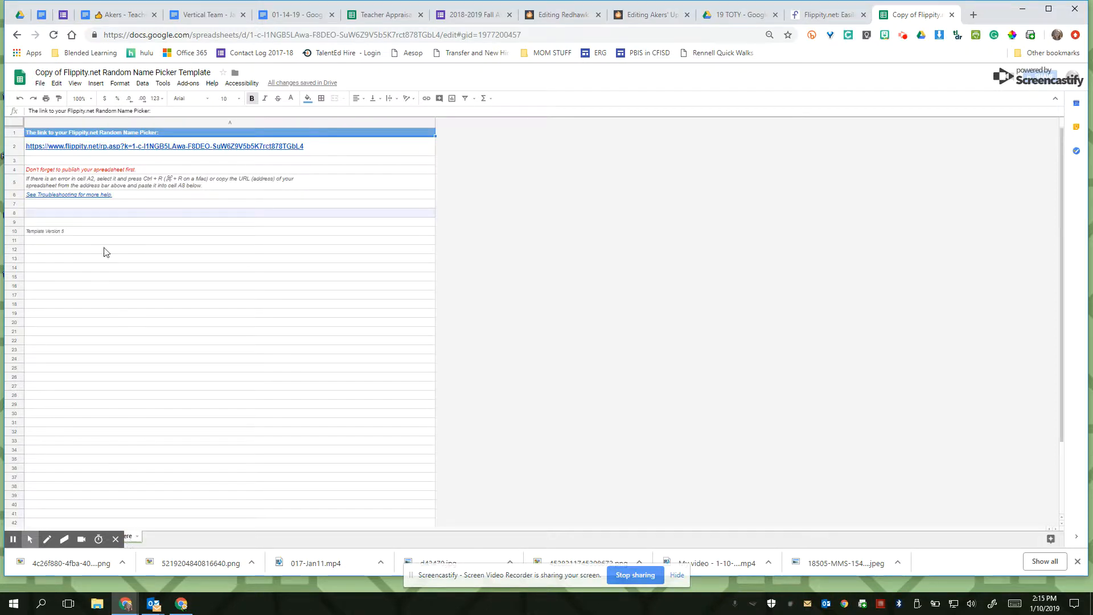
click(104, 150)
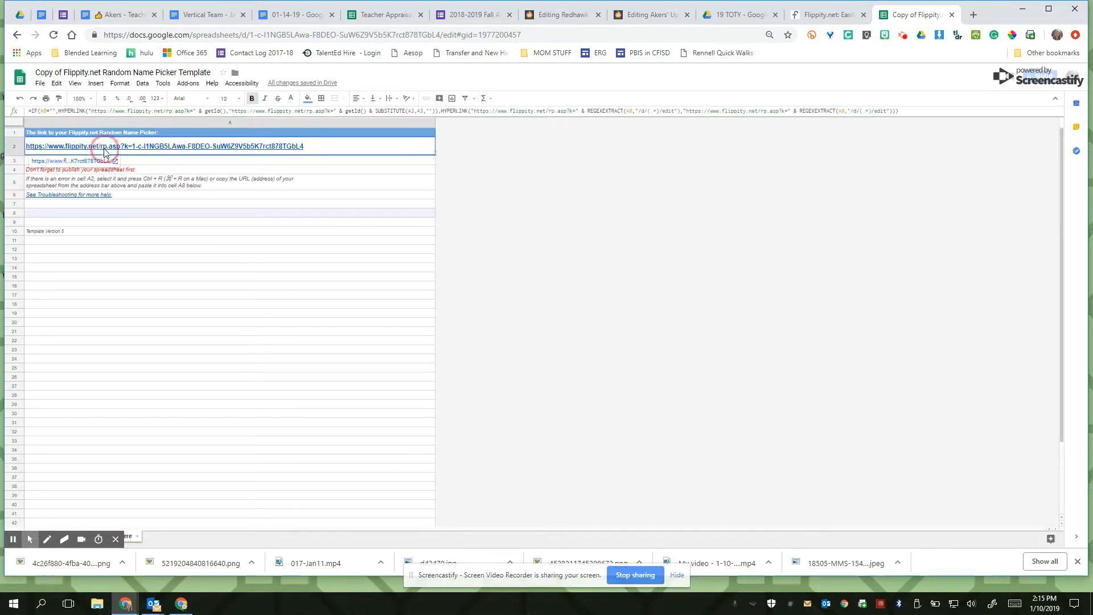
click(97, 162)
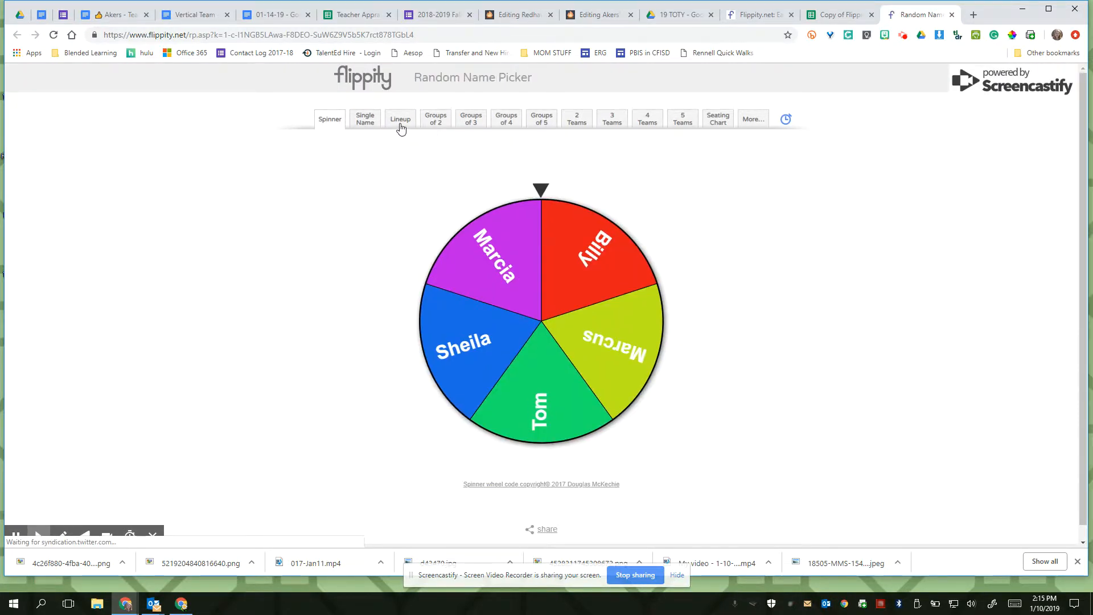
click(535, 260)
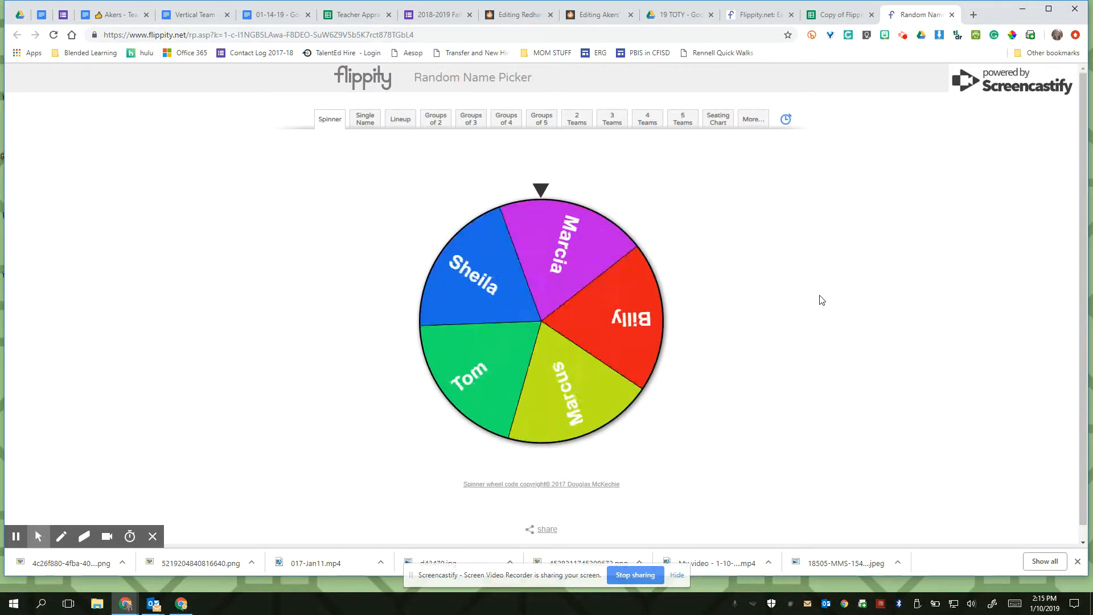
- Open the Flippity Quiz Show demo and try its team count, raising it to six and reducing it to two
click(742, 14)
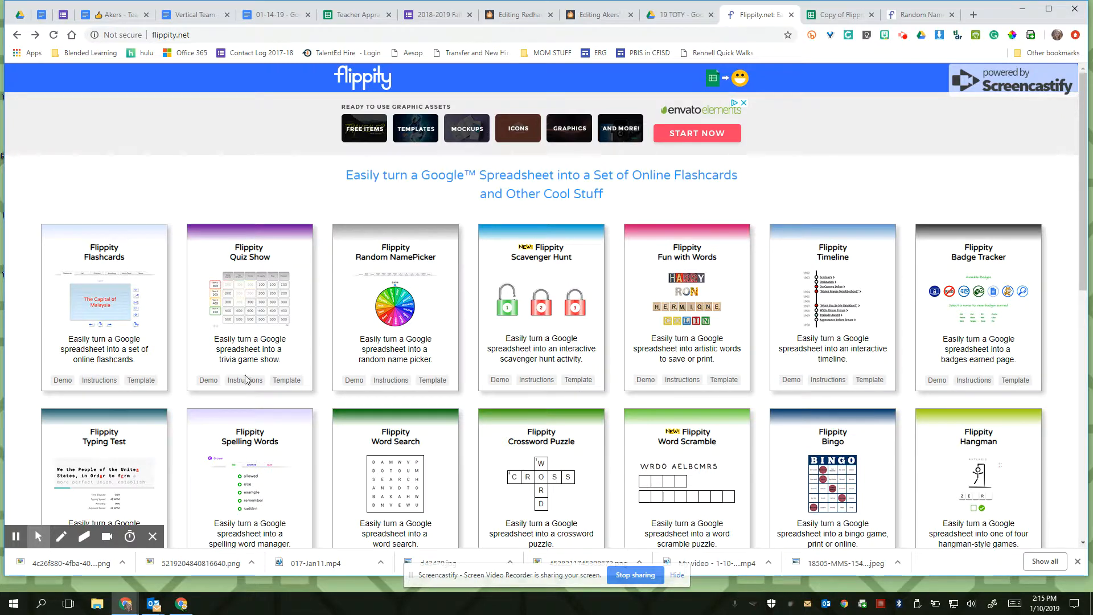
click(208, 381)
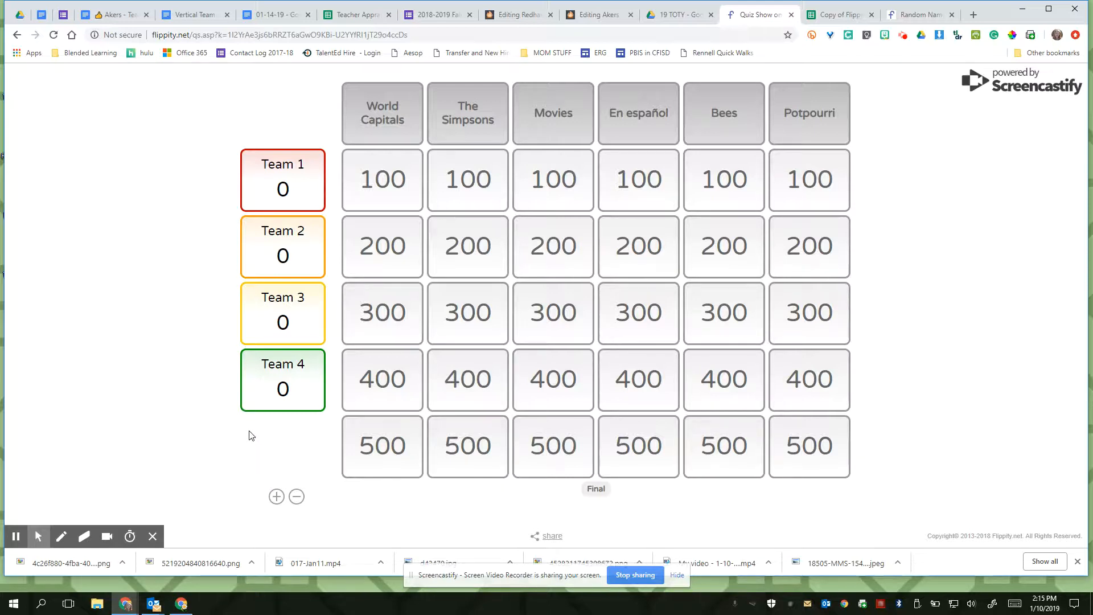
click(276, 496)
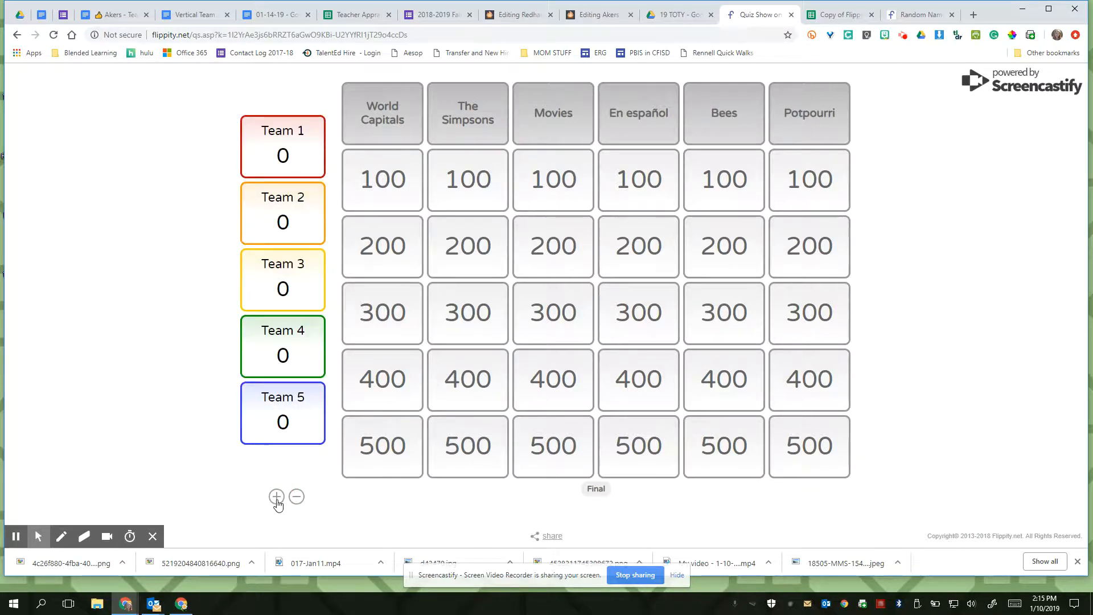
click(276, 496)
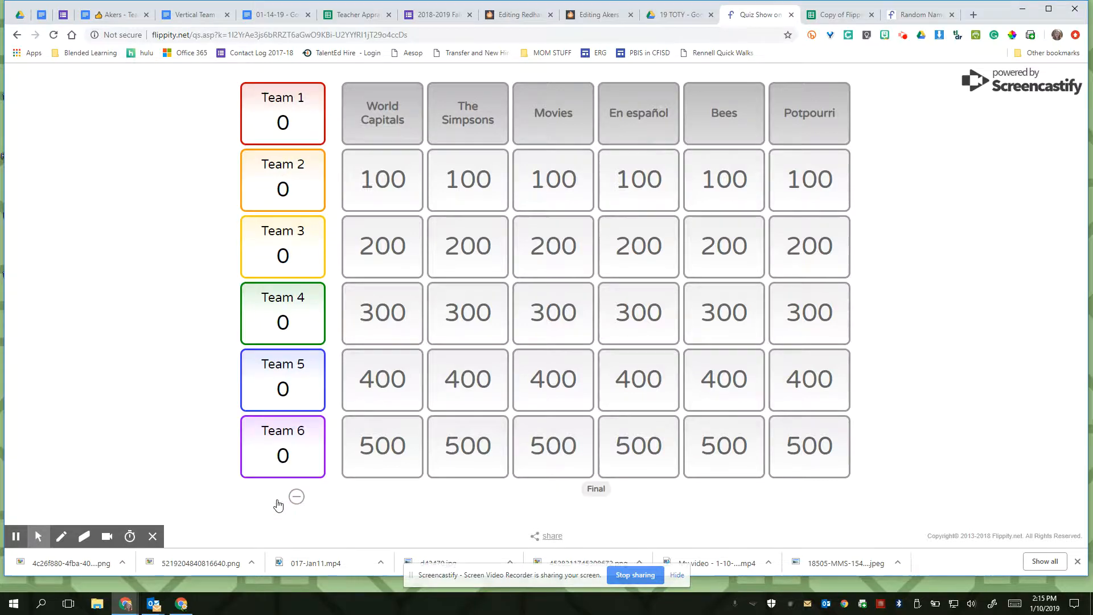
click(296, 496)
click(296, 496)
click(296, 496)
click(296, 496)
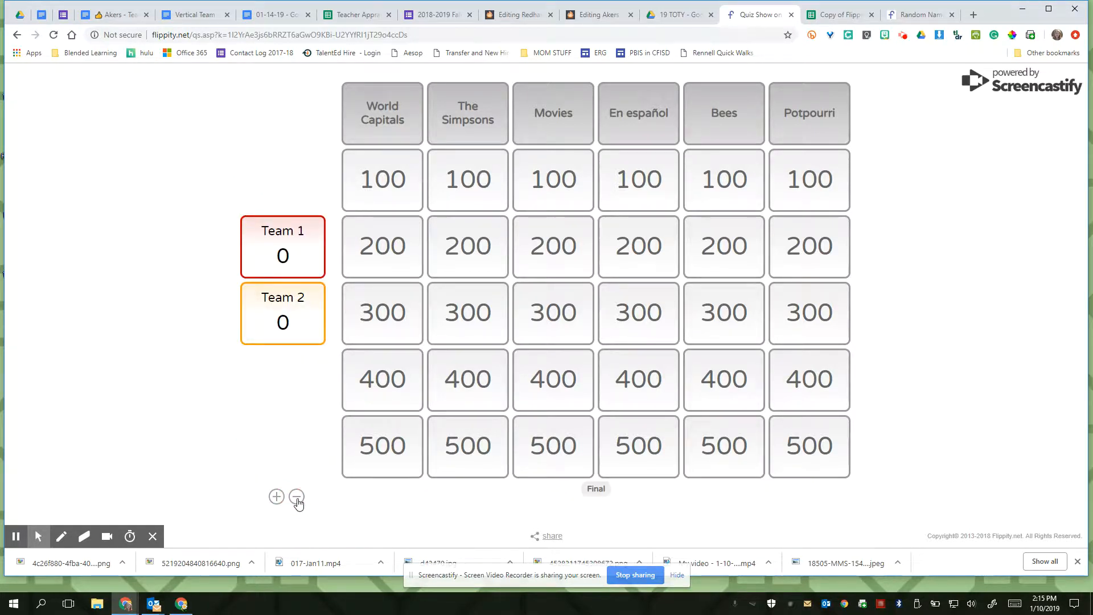
- Play the 100-point Movies question, reveal its answer and mark Team 1 incorrect
click(557, 178)
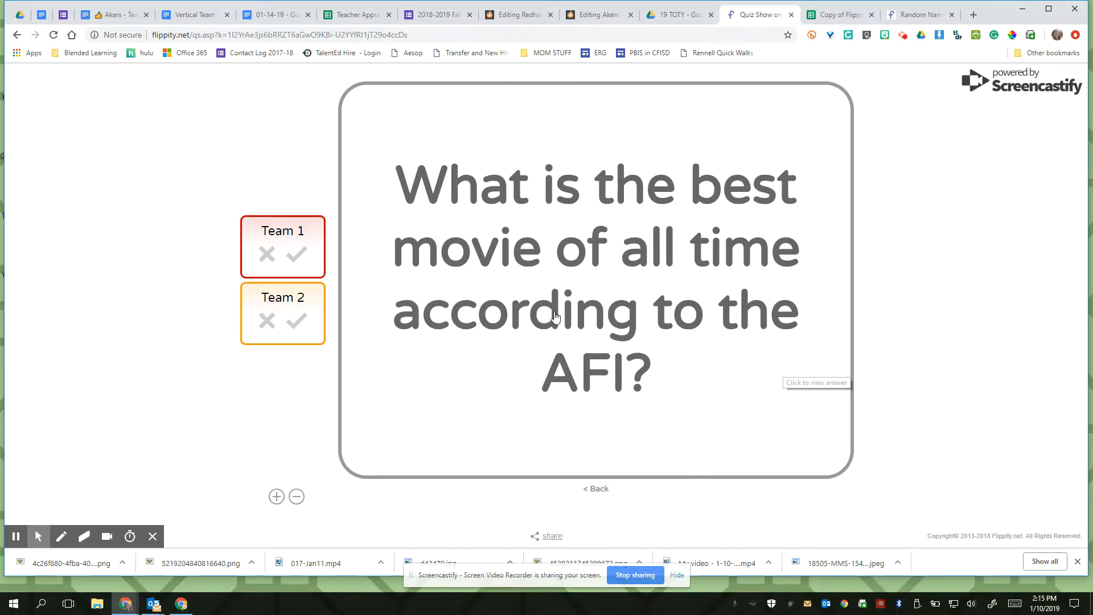
click(521, 330)
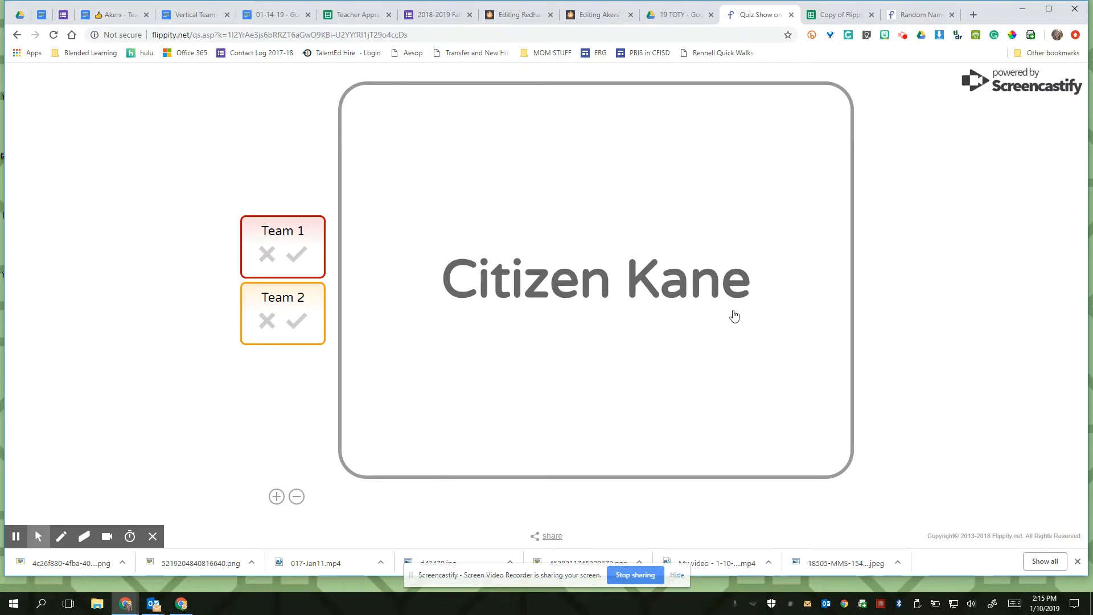
click(268, 257)
click(566, 268)
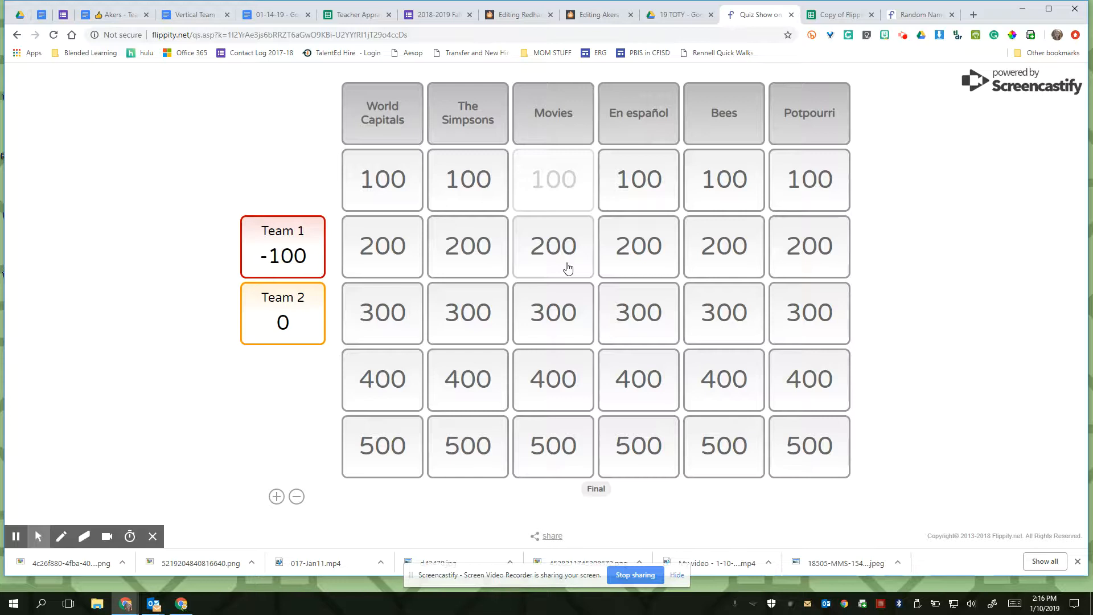
- Play the 200-point Movies question, reveal its answer, award the points to Team 2 and return to the board
click(565, 265)
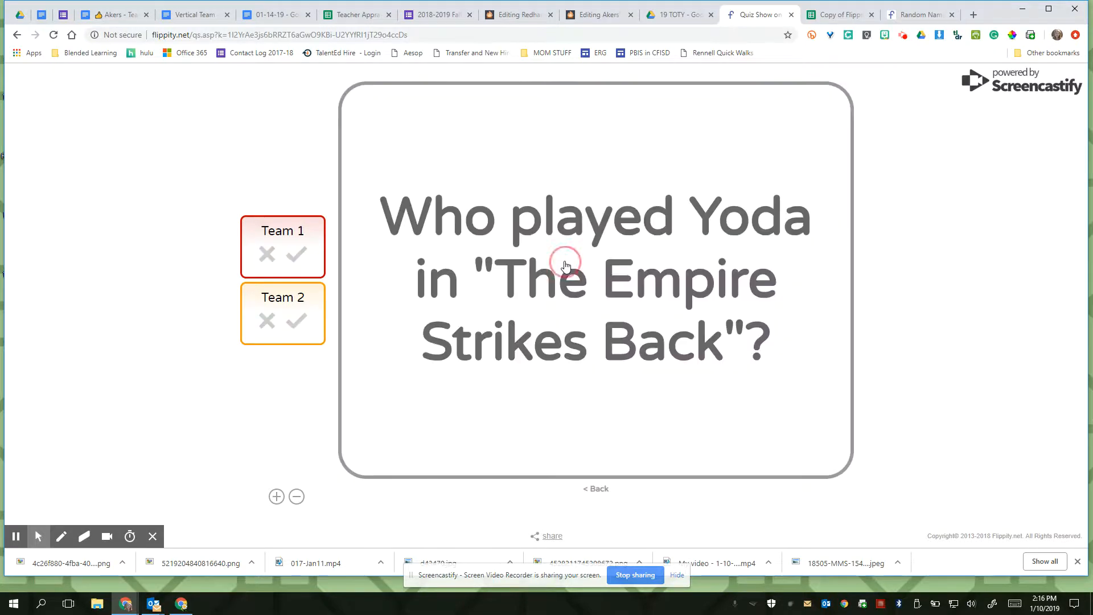
click(602, 399)
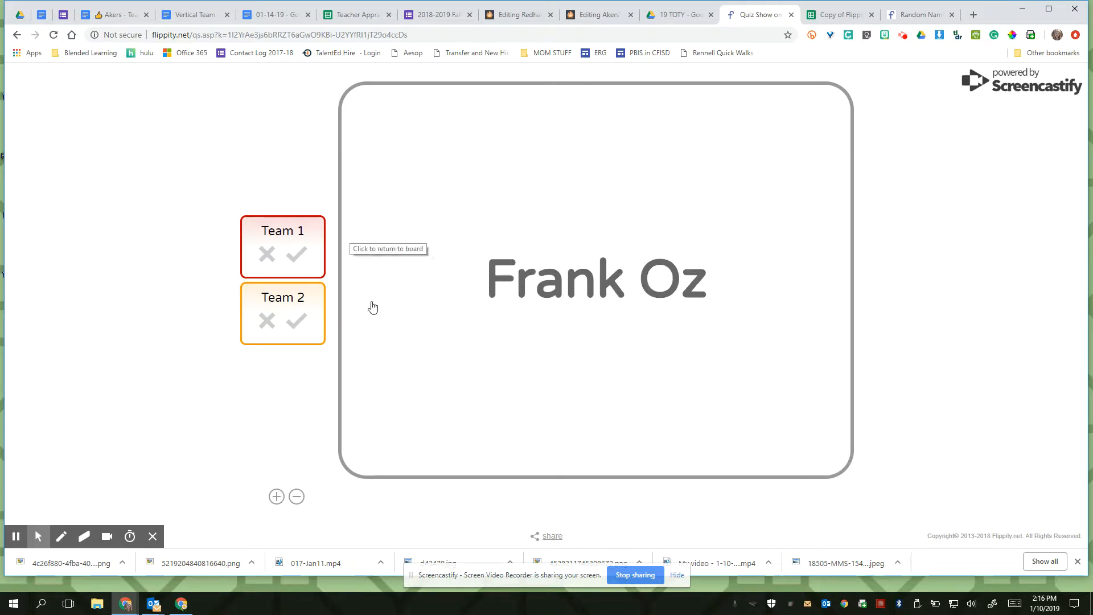
click(294, 322)
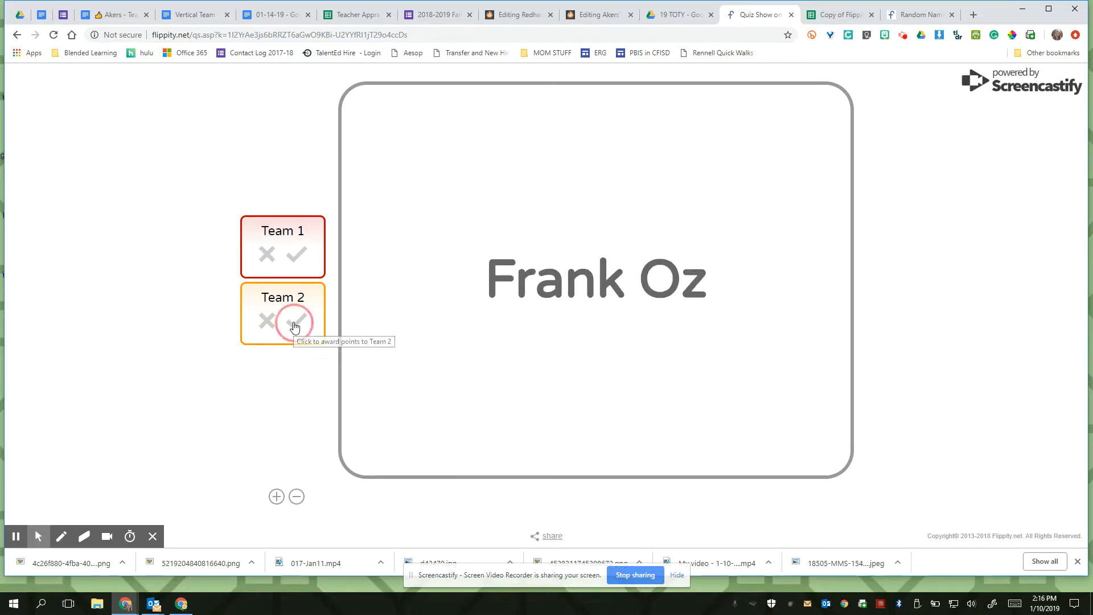
click(544, 333)
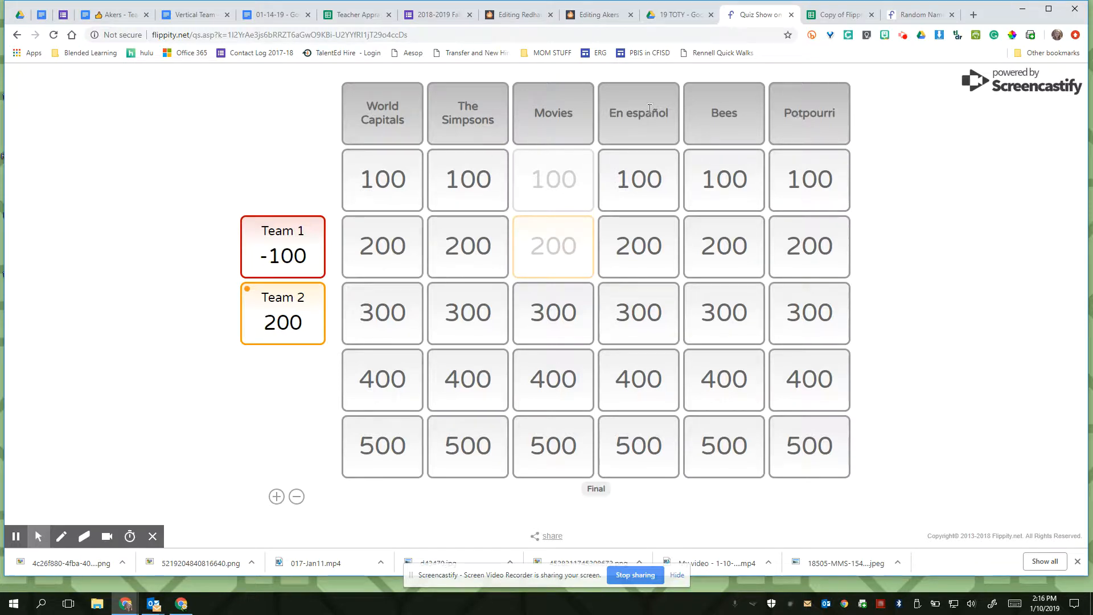
- Return to the Flippity home page and make a copy of the Quiz Show template
click(17, 35)
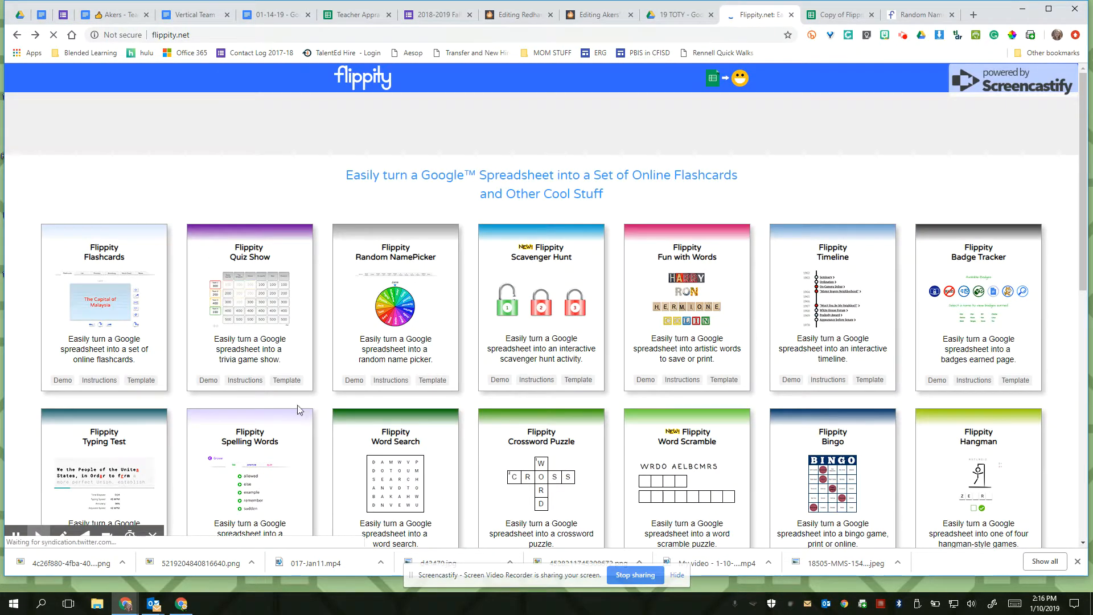
click(293, 382)
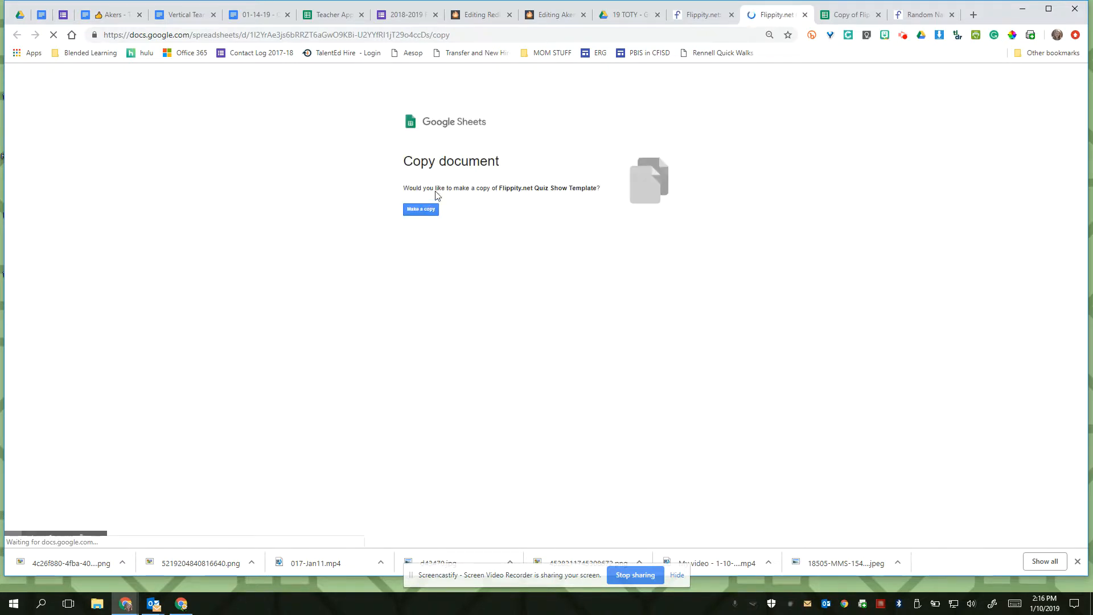
click(428, 211)
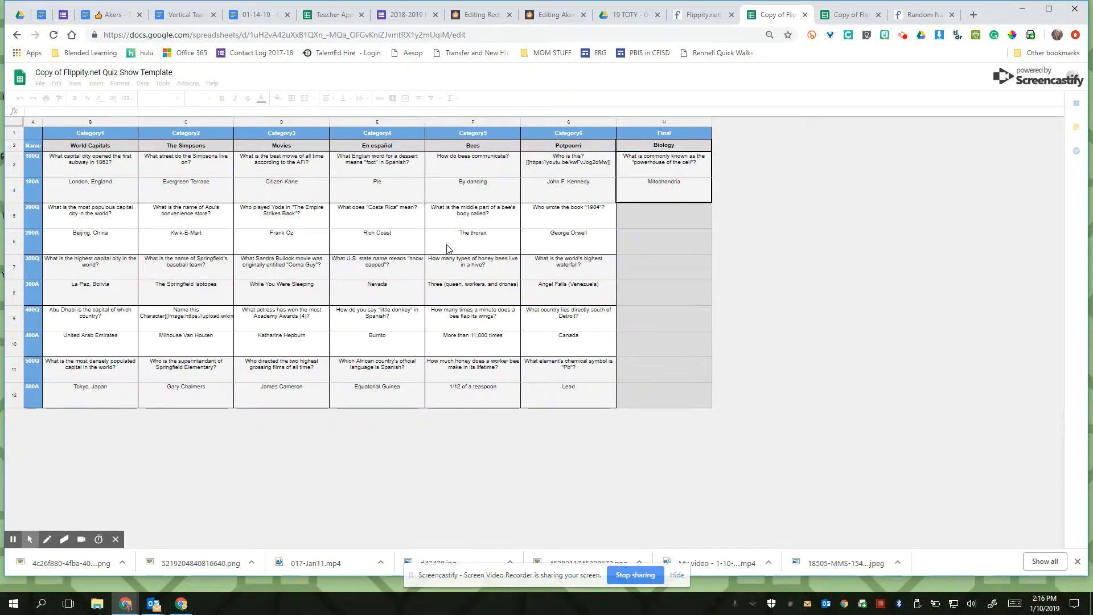
- Replace the World Capitals category heading with the presenter's full name
click(80, 145)
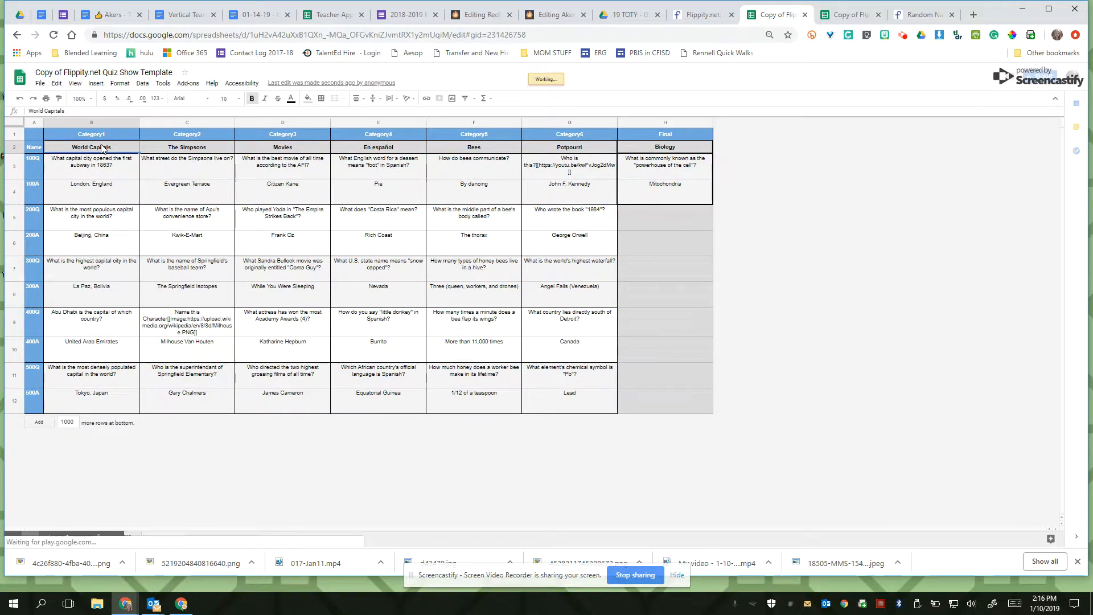
click(102, 146)
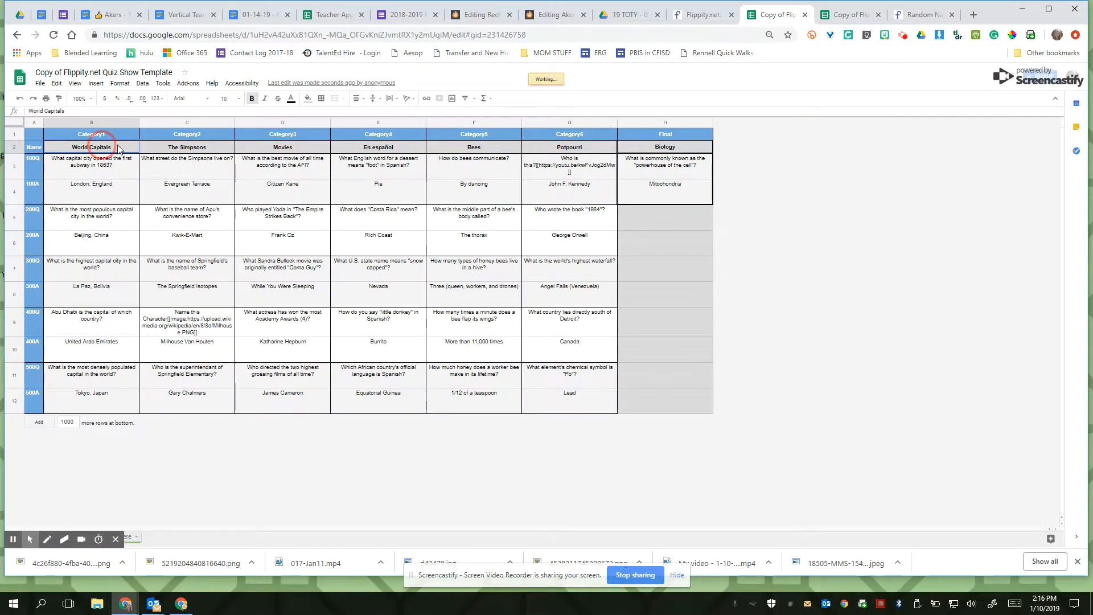
double_click(118, 147)
drag(116, 147, 37, 149)
text(Meredith Akers)
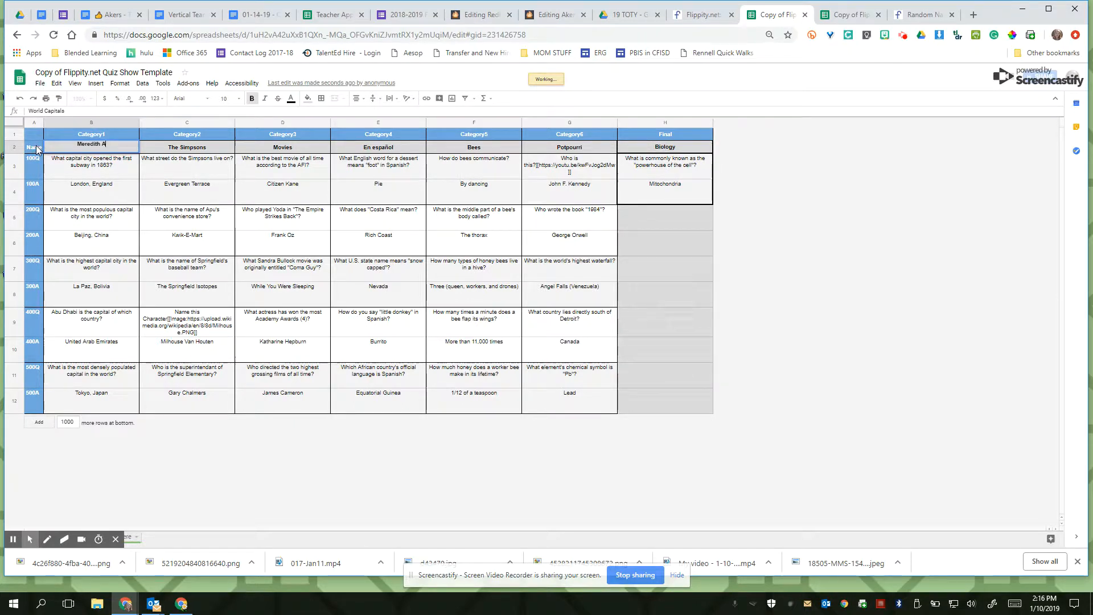
- Rewrite the first category's 100-point question to ask what color the presenter's hair is
click(98, 173)
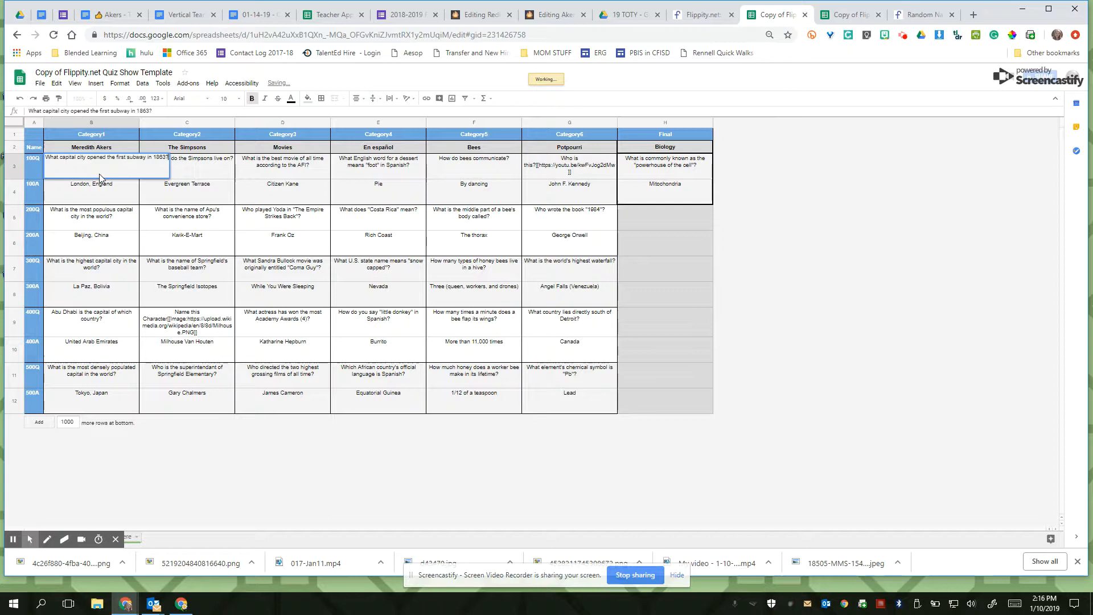
double_click(153, 158)
key(BackSpace)
key(BackSpace)
key(BackSpace)
key(BackSpace)
key(BackSpace)
key(BackSpace)
key(BackSpace)
key(BackSpace)
key(BackSpace)
key(BackSpace)
key(BackSpace)
key(BackSpace)
key(BackSpace)
key(BackSpace)
key(BackSpace)
key(BackSpace)
key(BackSpace)
key(BackSpace)
key(BackSpace)
key(BackSpace)
key(BackSpace)
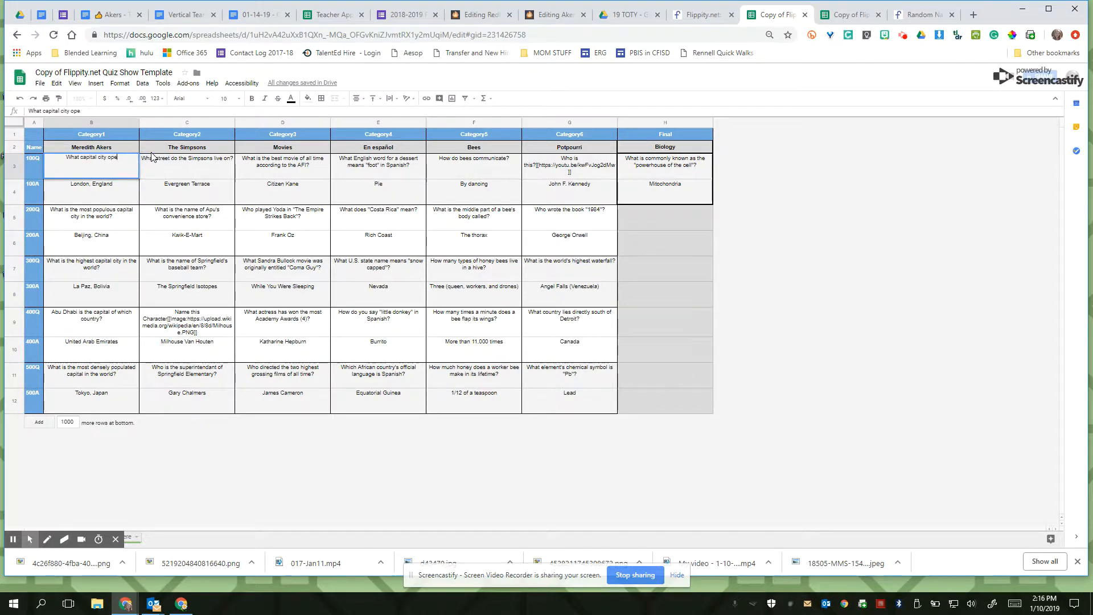
text(olor is Meredith's hair)
key(BackSpace)
key(BackSpace)
key(BackSpace)
key(BackSpace)
key(BackSpace)
key(BackSpace)
text(s hair?)
- Set the first category's 100-point answer to "Red"
click(118, 191)
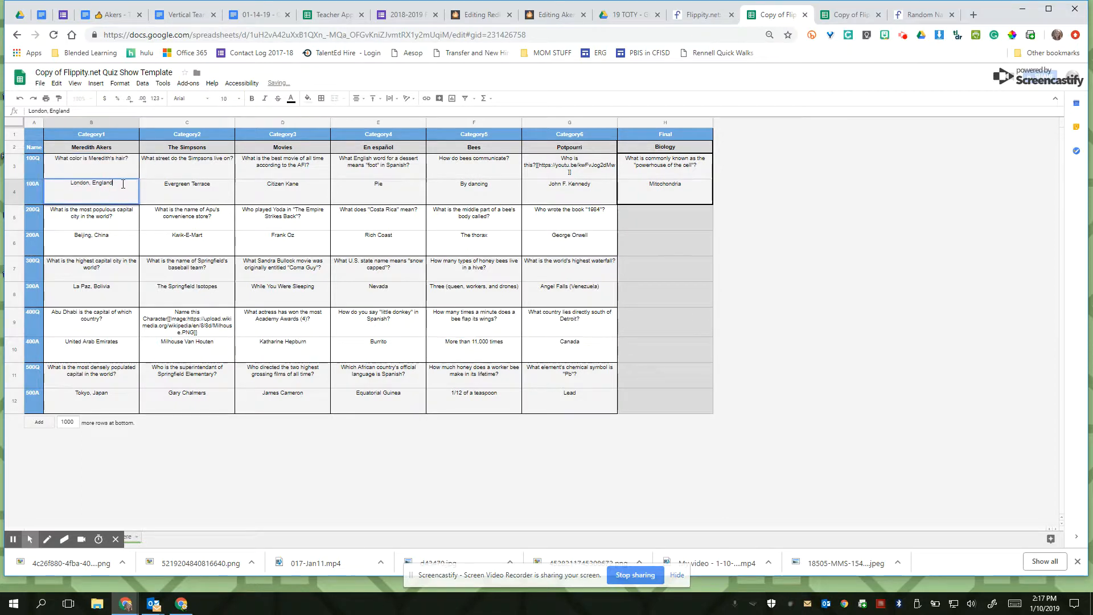
click(57, 183)
text(Red)
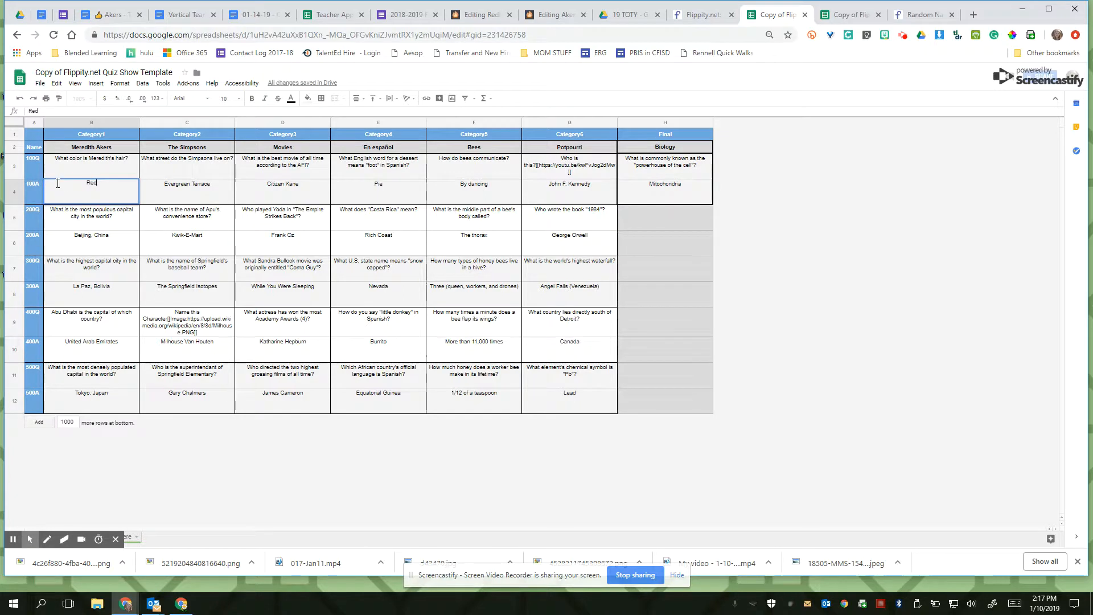
key(Return)
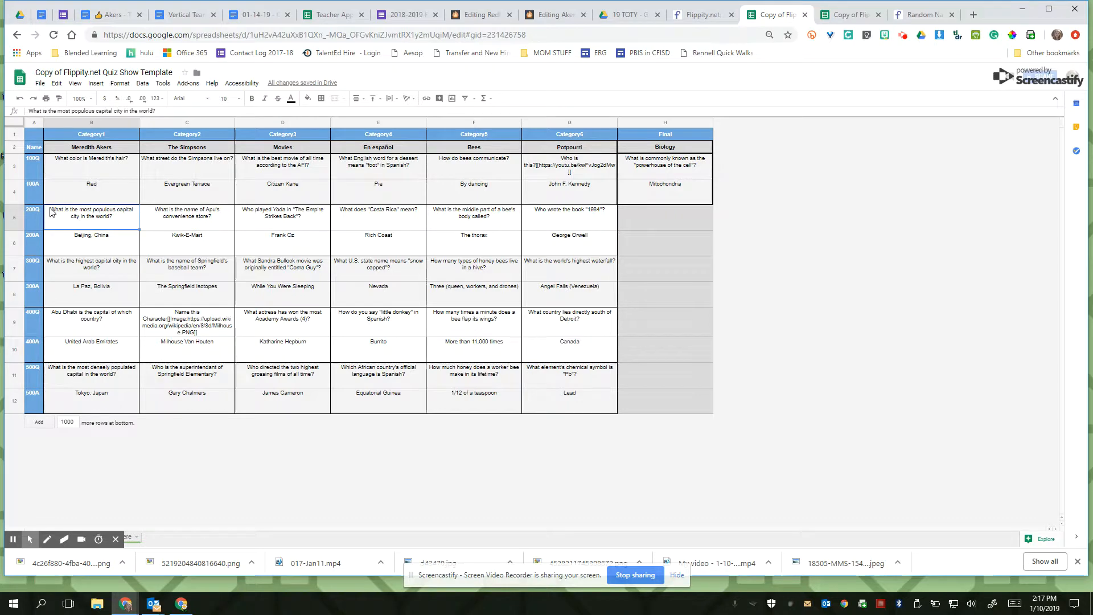
- Publish the entire Quiz Show spreadsheet to the web as a web page and close the publishing dialog
click(40, 83)
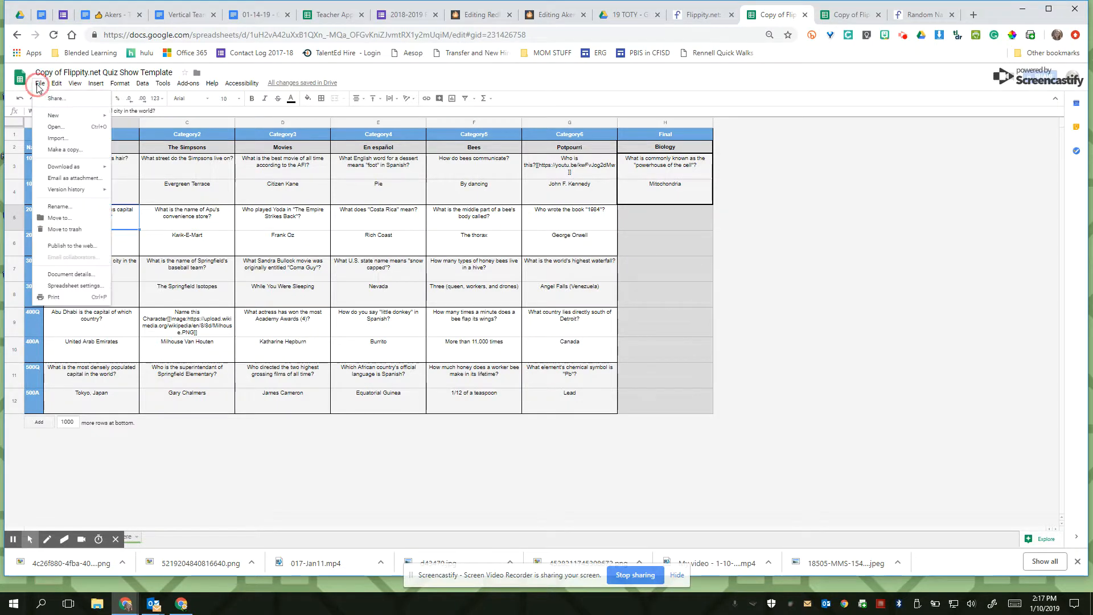
click(72, 245)
click(459, 340)
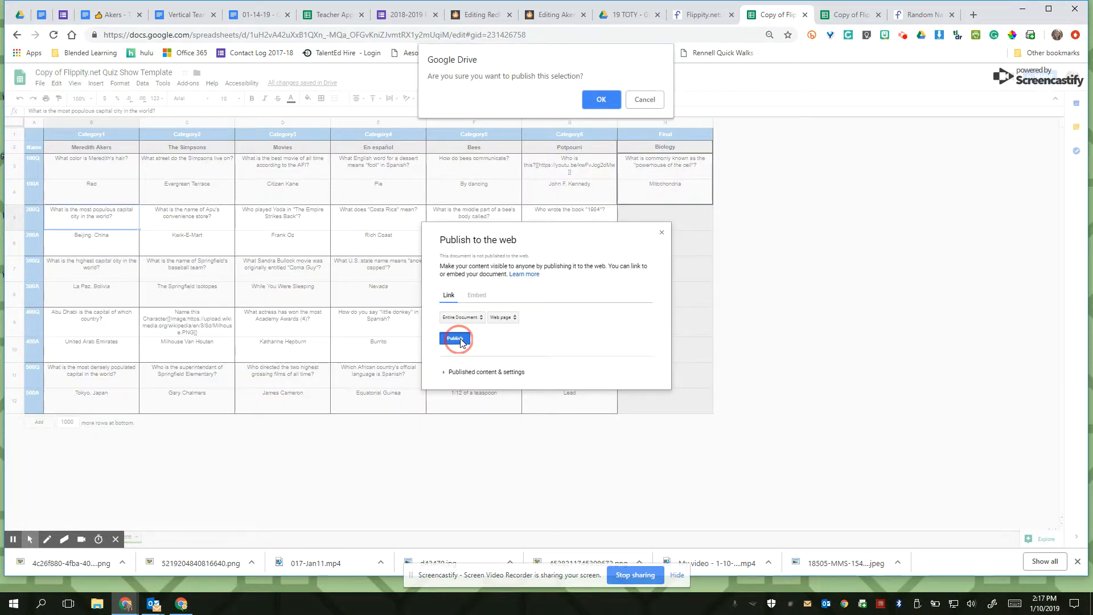
click(595, 106)
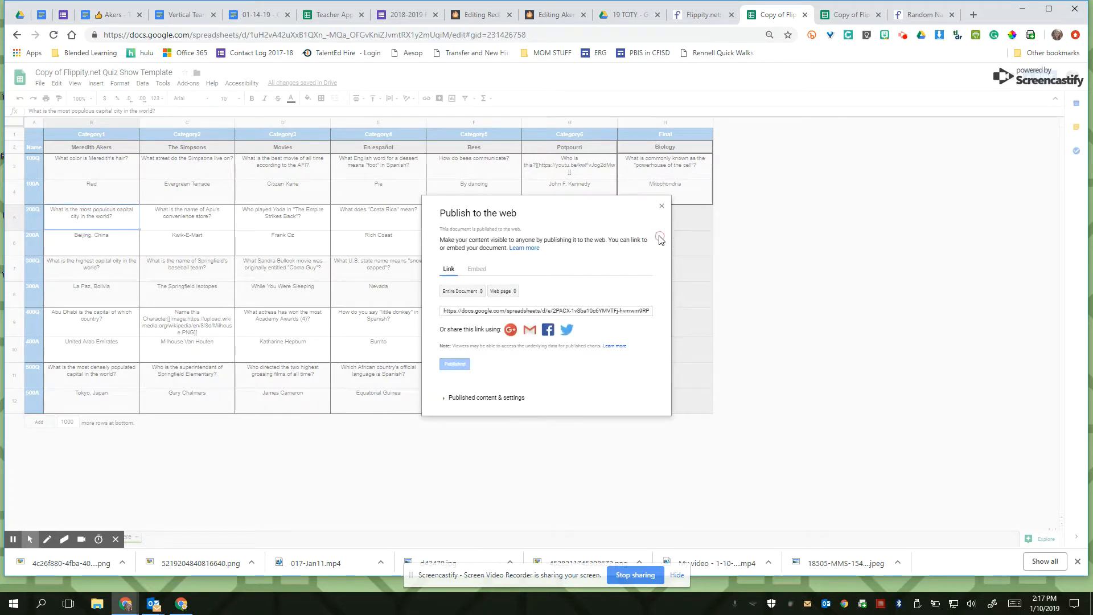
click(662, 200)
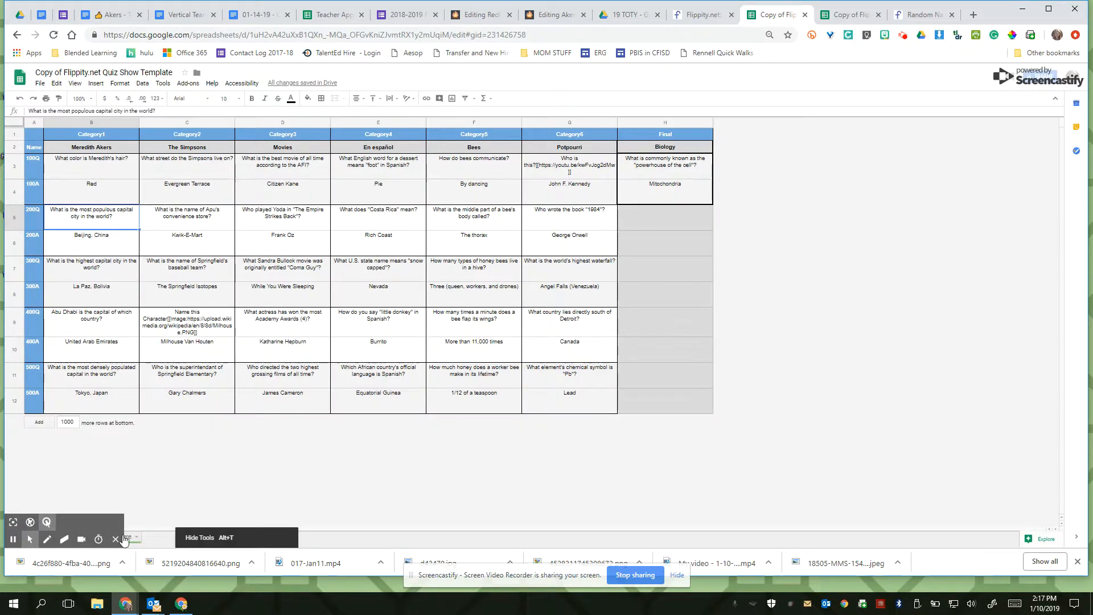
- Open the custom Quiz Show from the link on the spreadsheet's link sheet
click(126, 536)
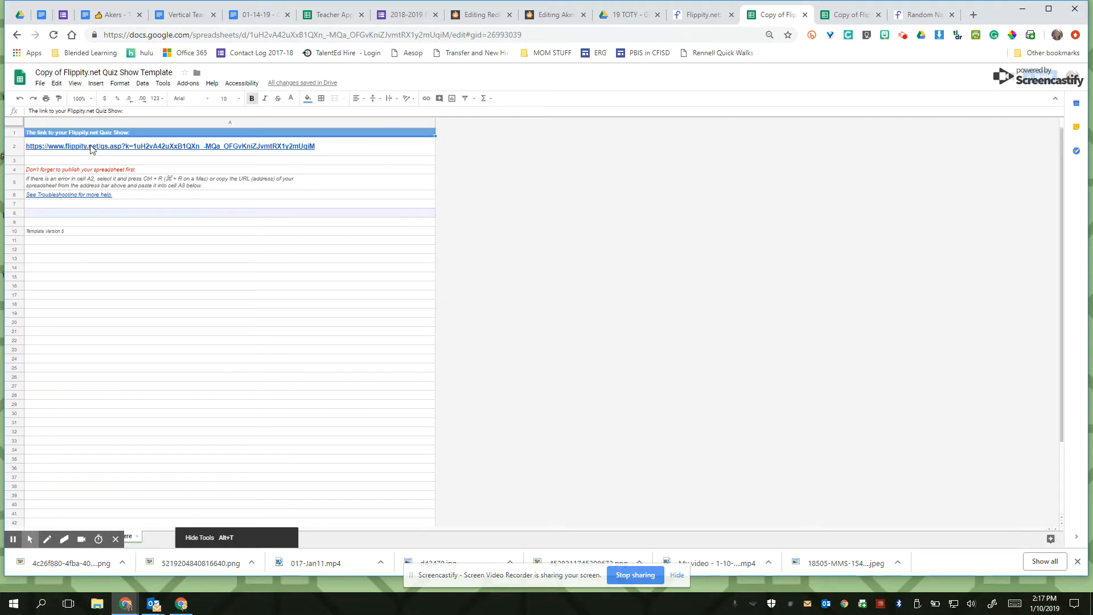
click(87, 146)
click(91, 161)
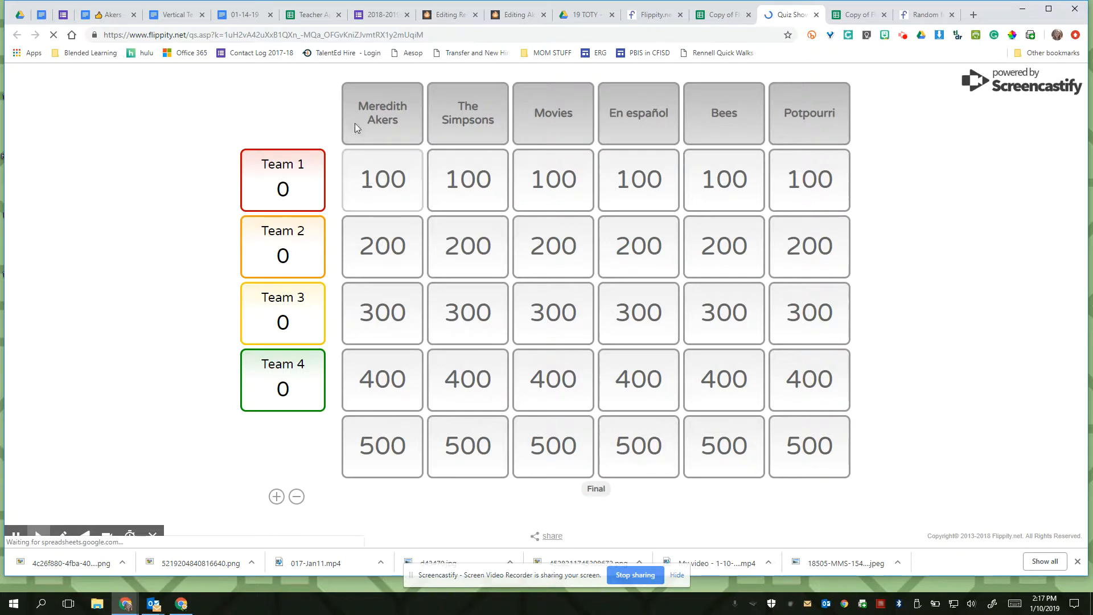
- Play the first category's 100-point question, reveal its answer, award the points to Team 1 and return to the board
click(386, 178)
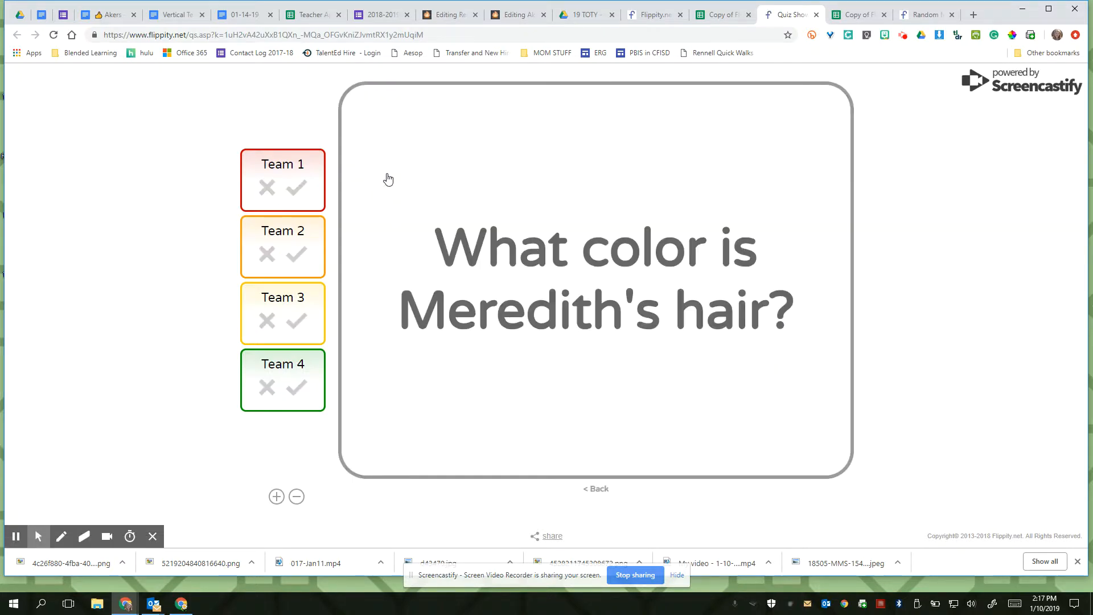
click(388, 179)
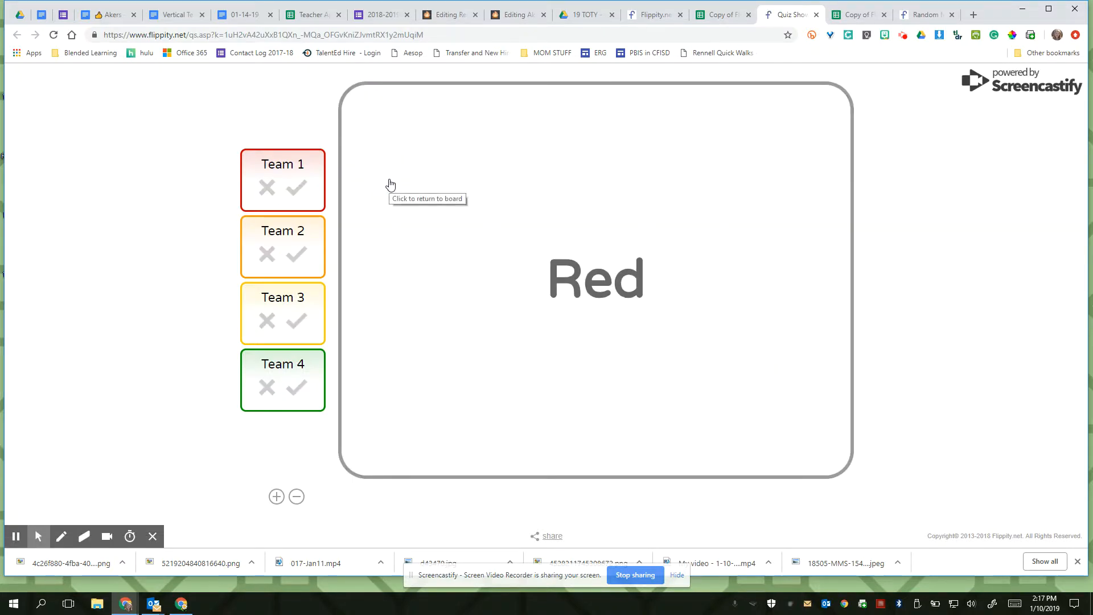
click(296, 189)
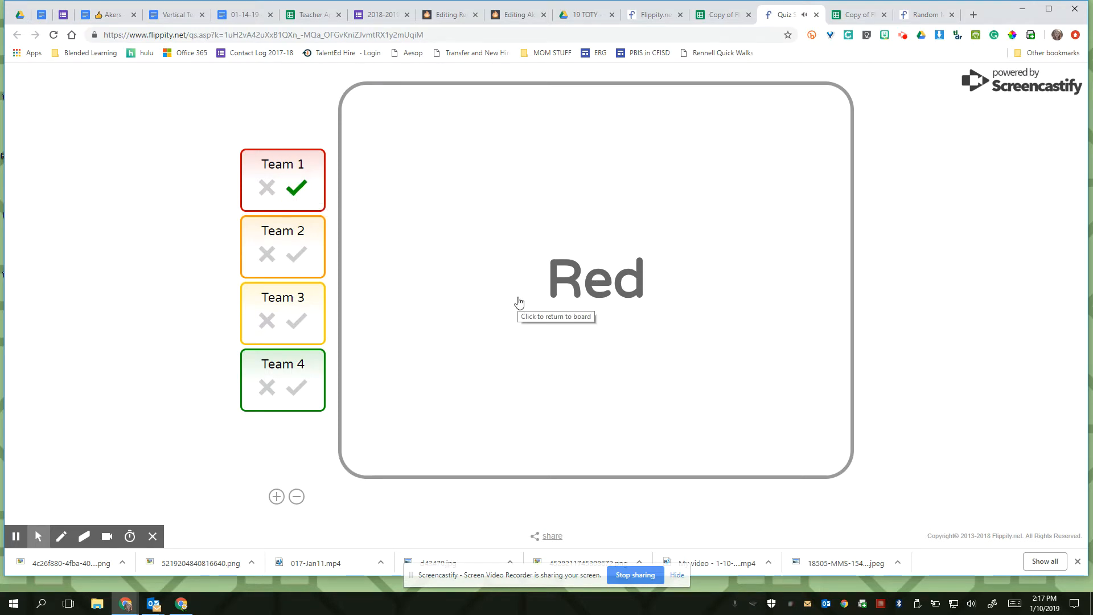
click(517, 303)
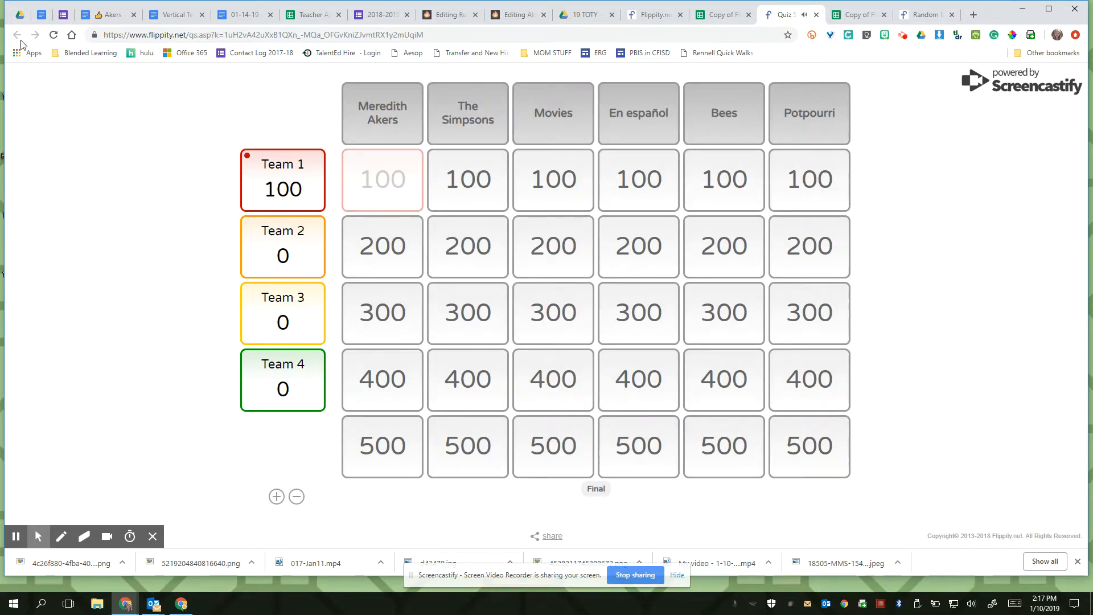
- Go back to the Flippity home page, open the Spelling Words demo and choose the Bert list
click(645, 17)
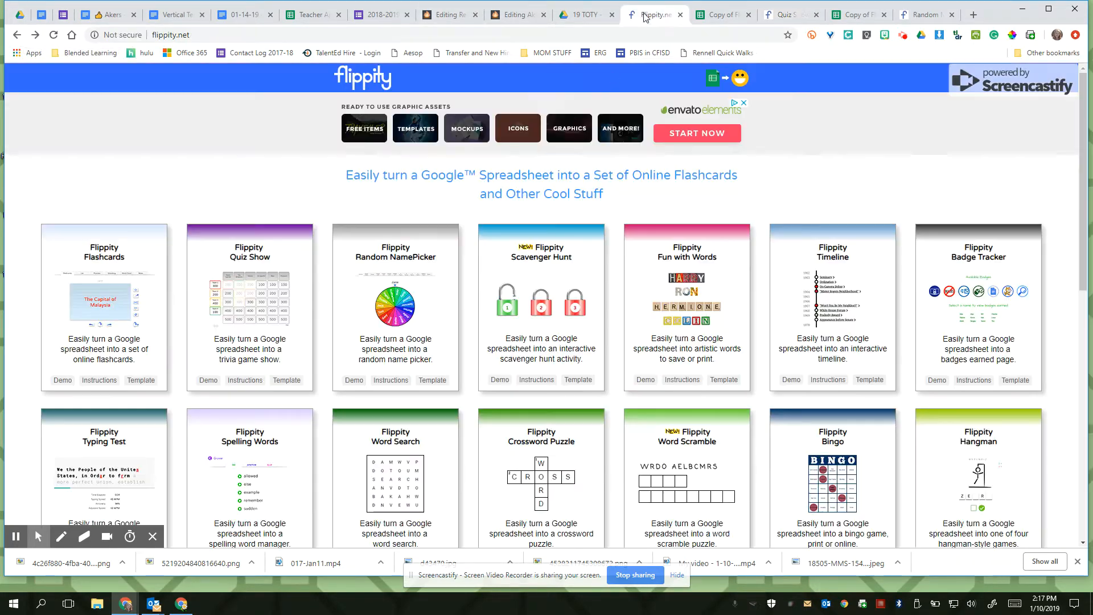
scroll(281, 229, down, 3)
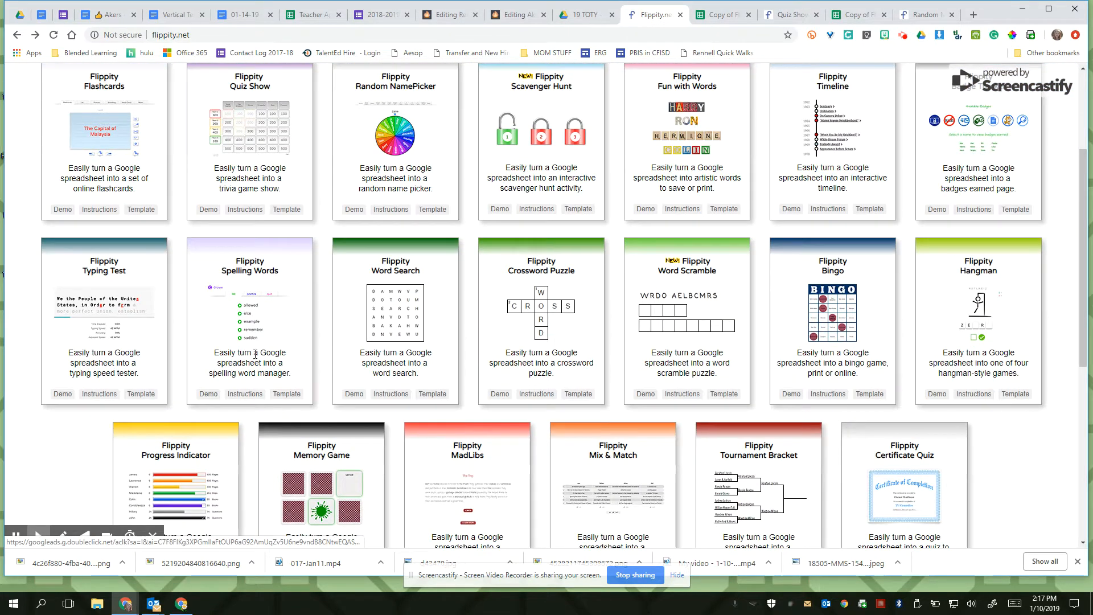
click(209, 393)
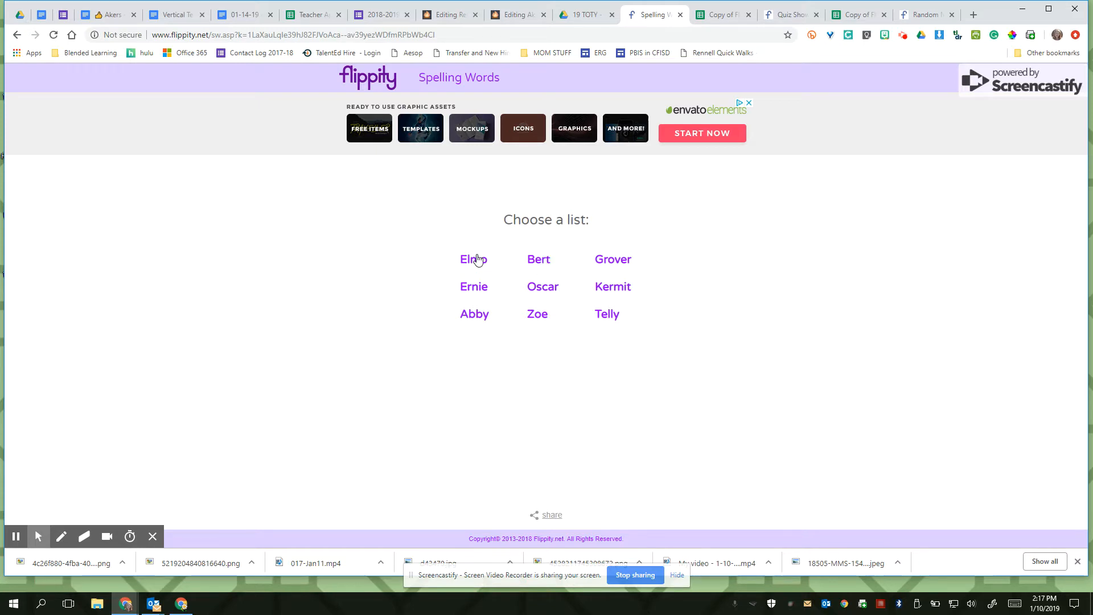
click(539, 260)
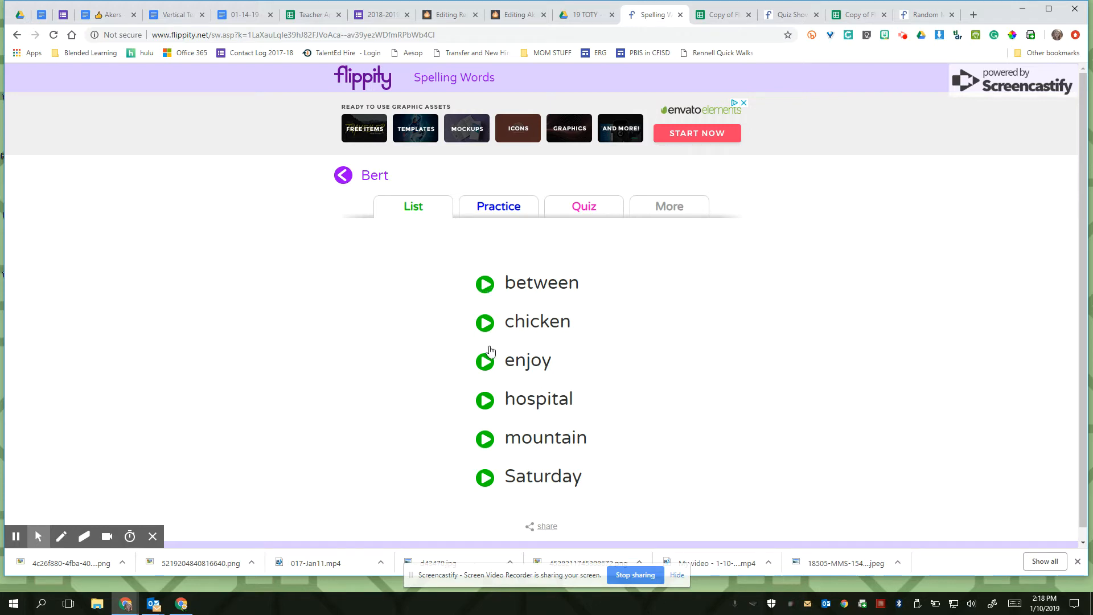
- Practice the Bert spelling list, submitting "between" for the first word and "chiken" for the second
click(498, 209)
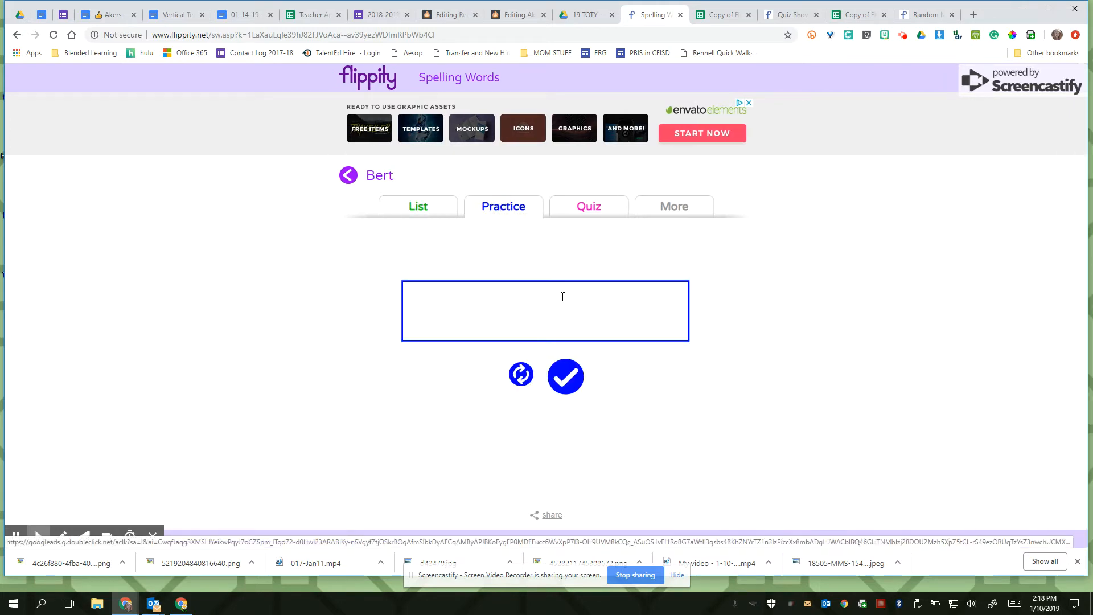
text(between)
key(Return)
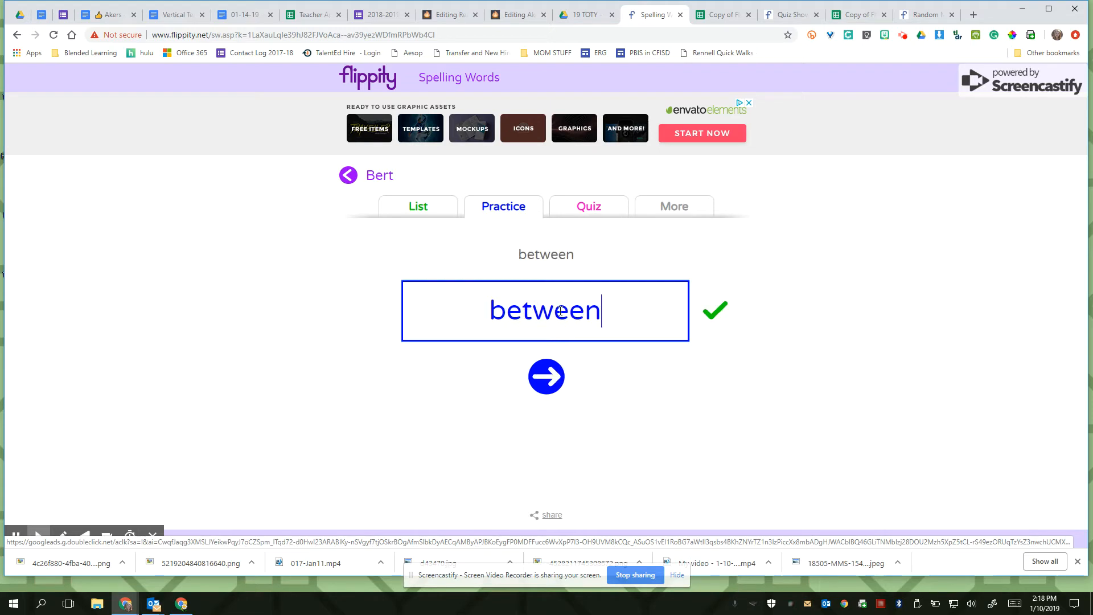
click(548, 385)
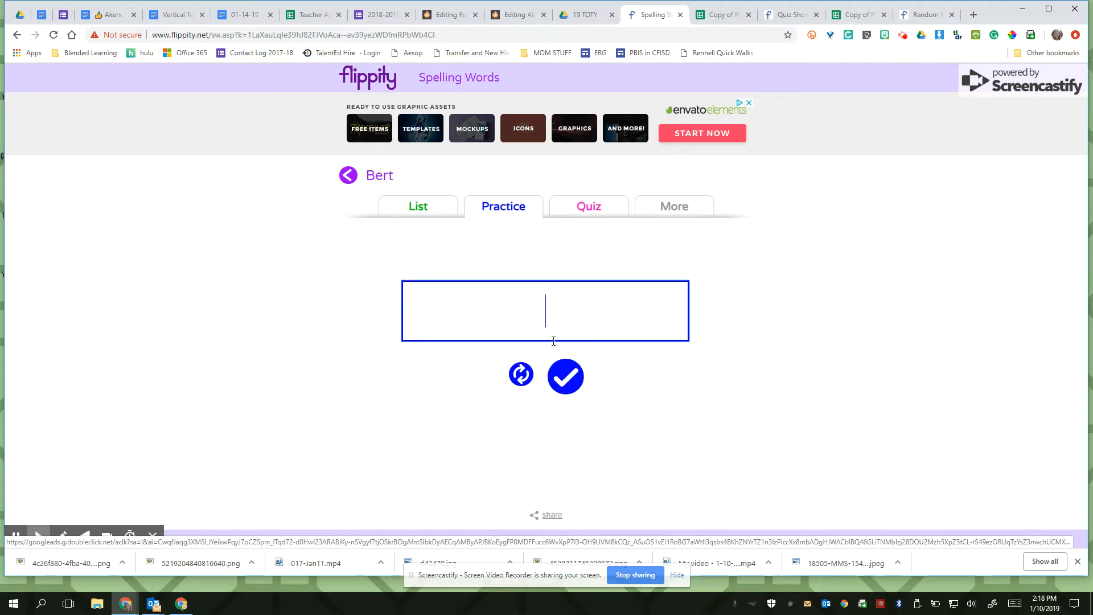
text(chiken)
key(Return)
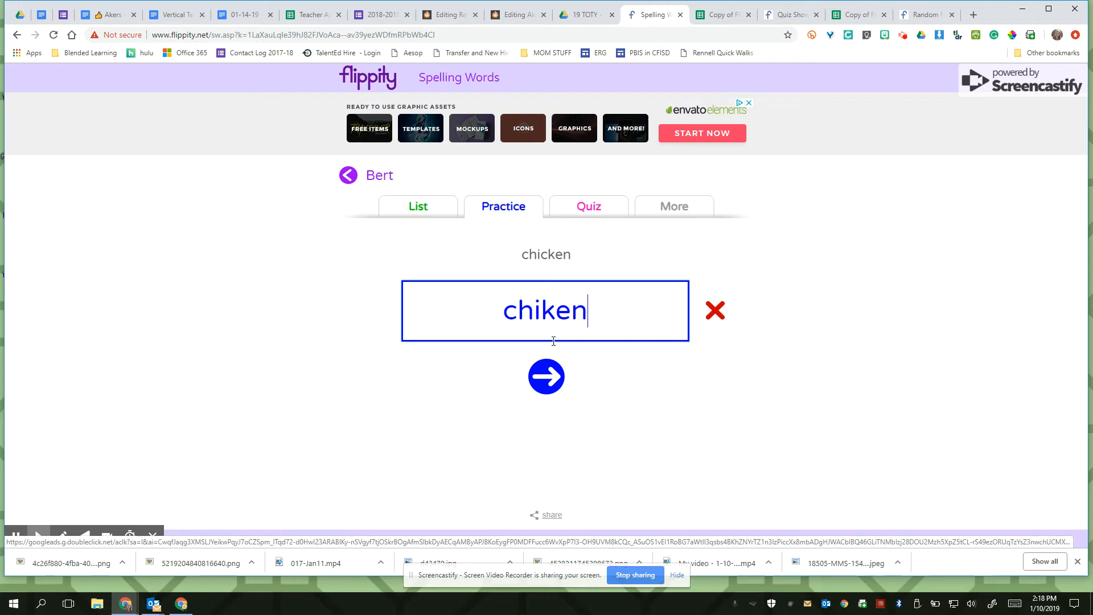
- View the Bert list's quiz and additional activities, and return to the Flippity home page to look over its tools
click(603, 215)
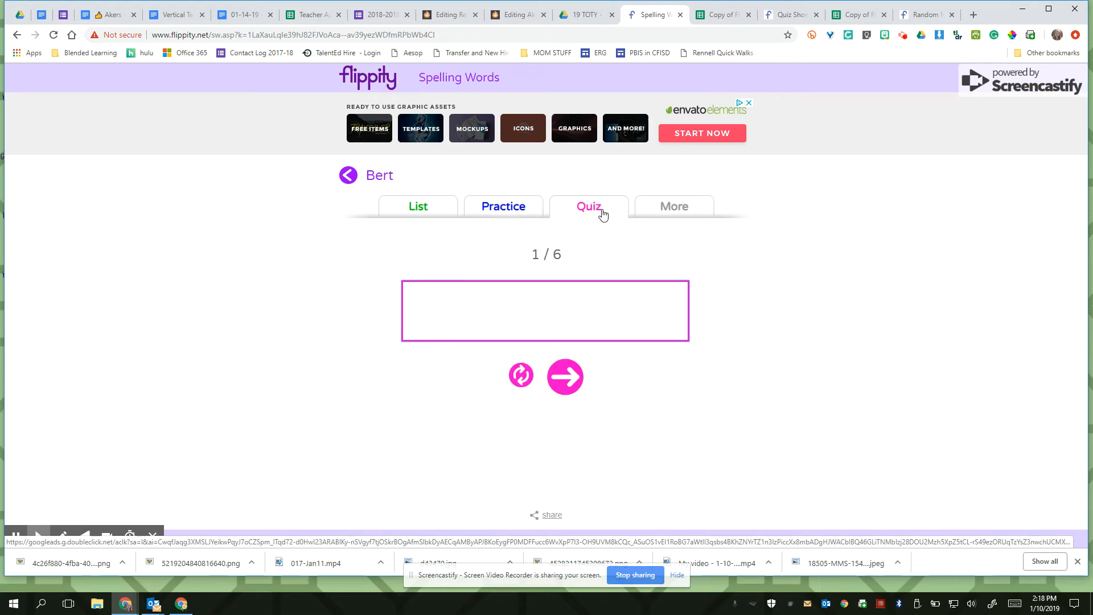
click(655, 217)
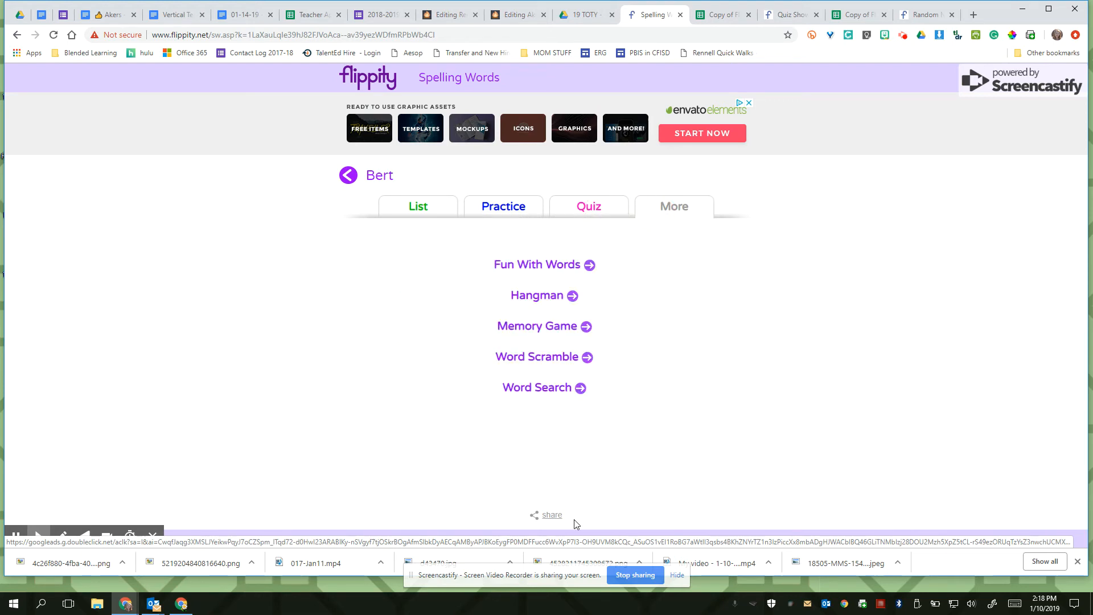
click(18, 35)
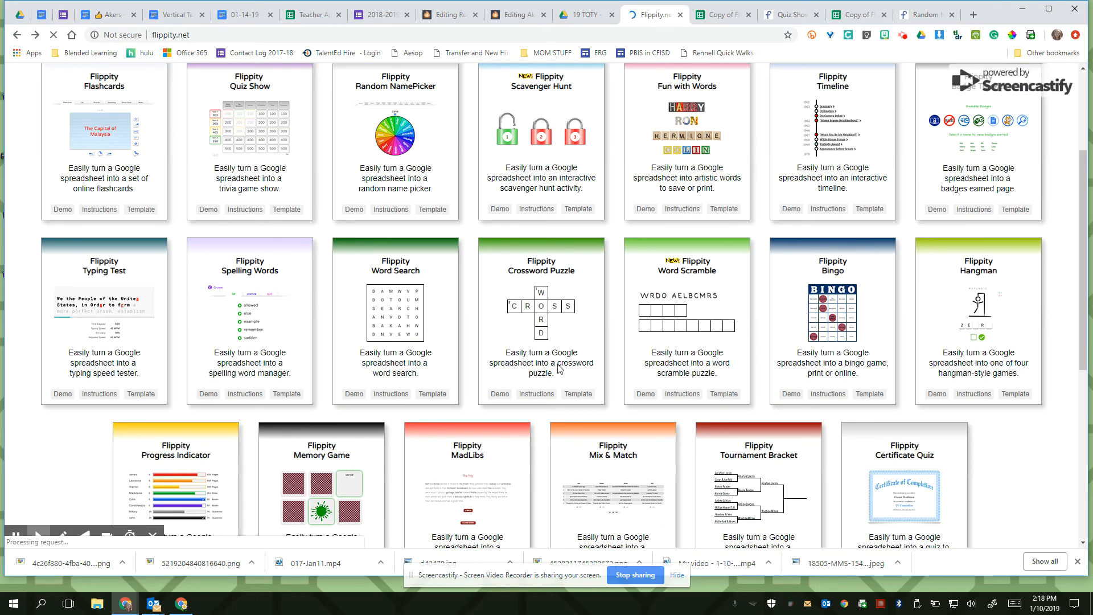
scroll(604, 378, down, 5)
scroll(604, 379, up, 7)
scroll(607, 384, up, 1)
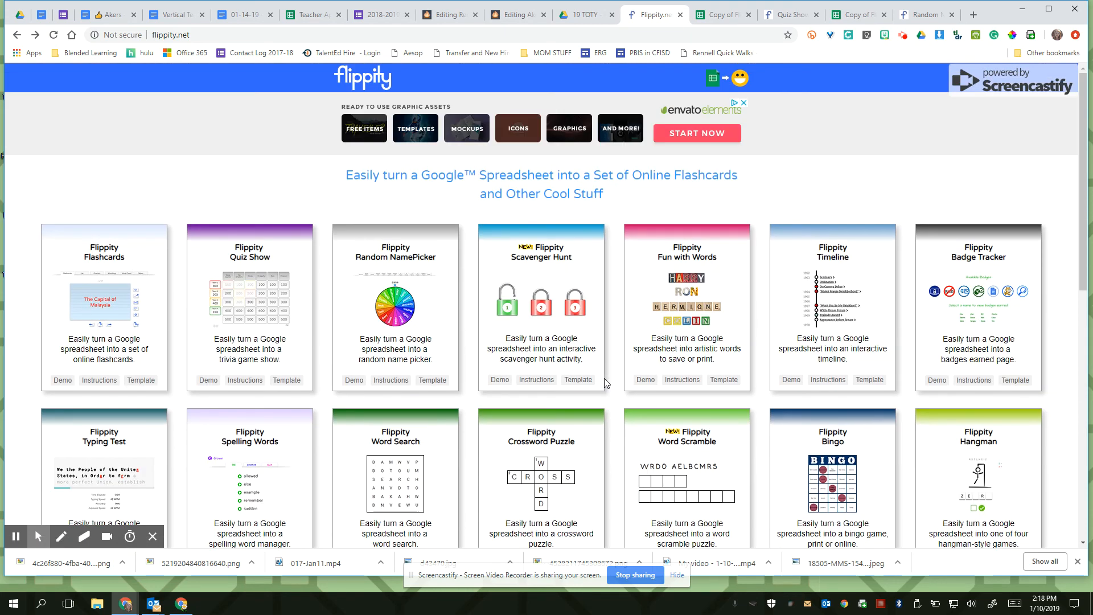